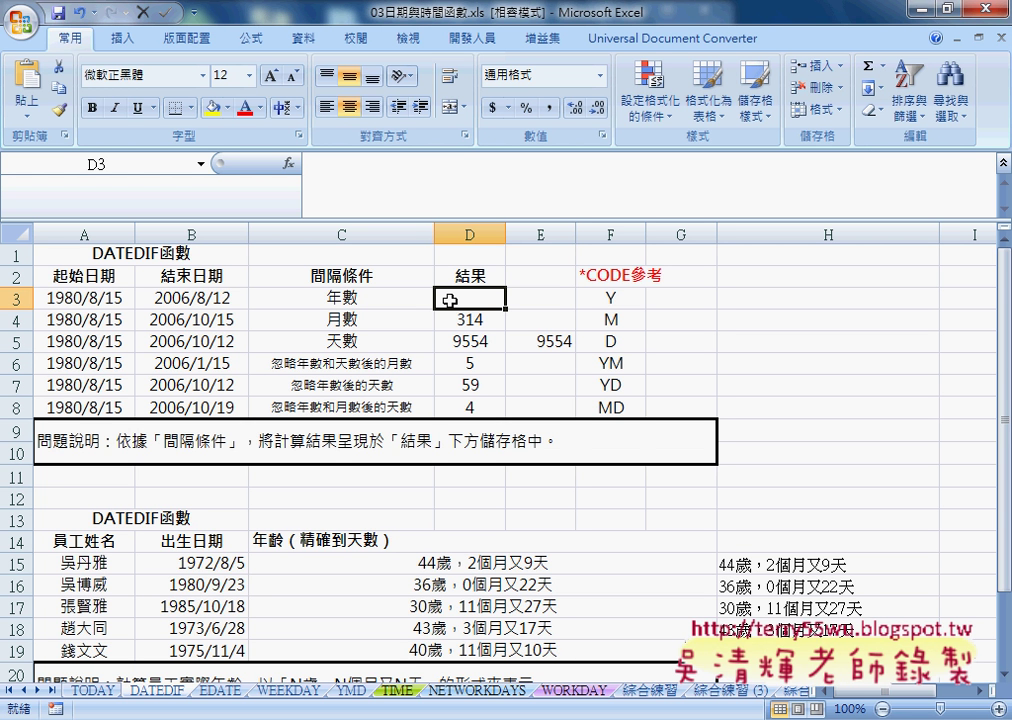
# - Collapse the expanded formula bar back to a single line
pyautogui.click(1003, 162)
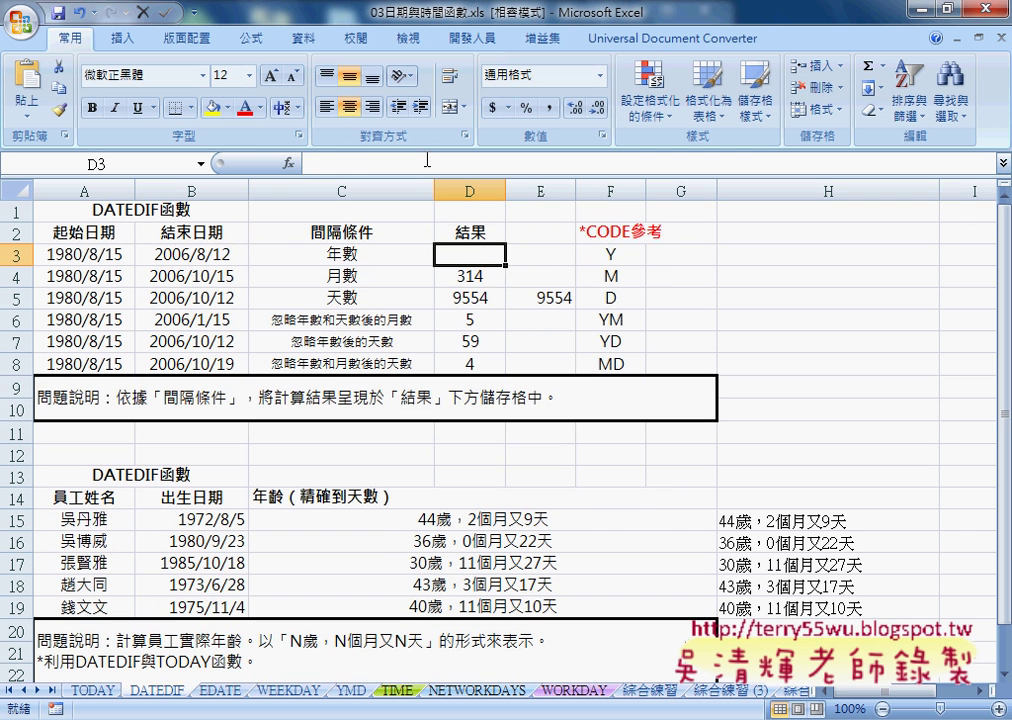
# - Enter =DATEDIF(A3,B3,"Y") in D3, giving 25 full years
pyautogui.click(318, 162)
pyautogui.write('=')
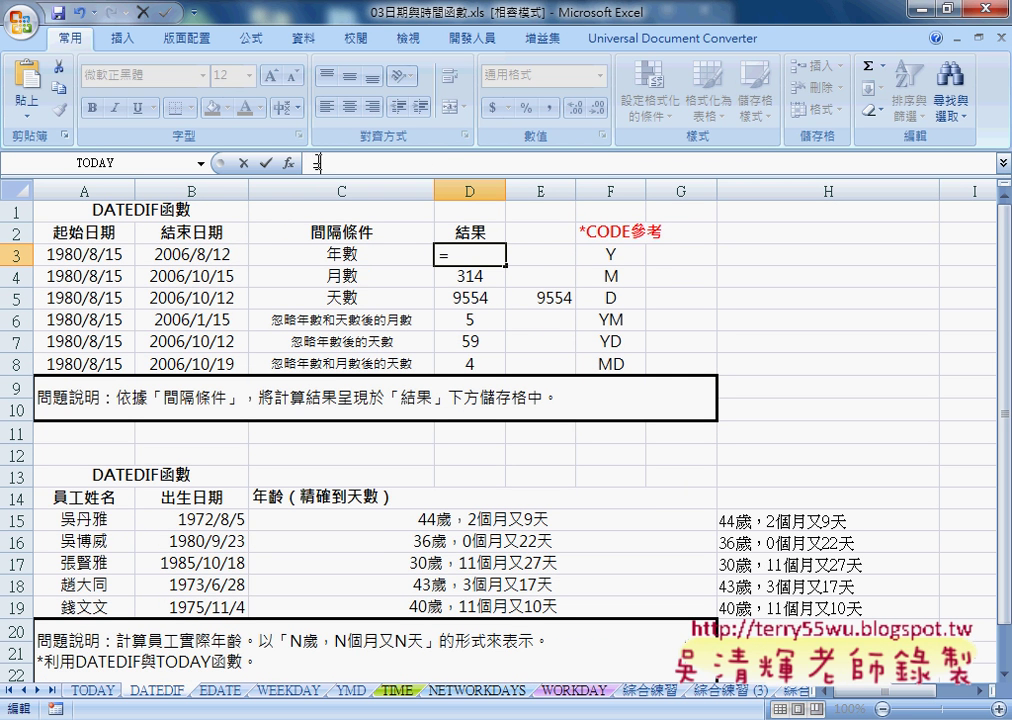
pyautogui.write('da')
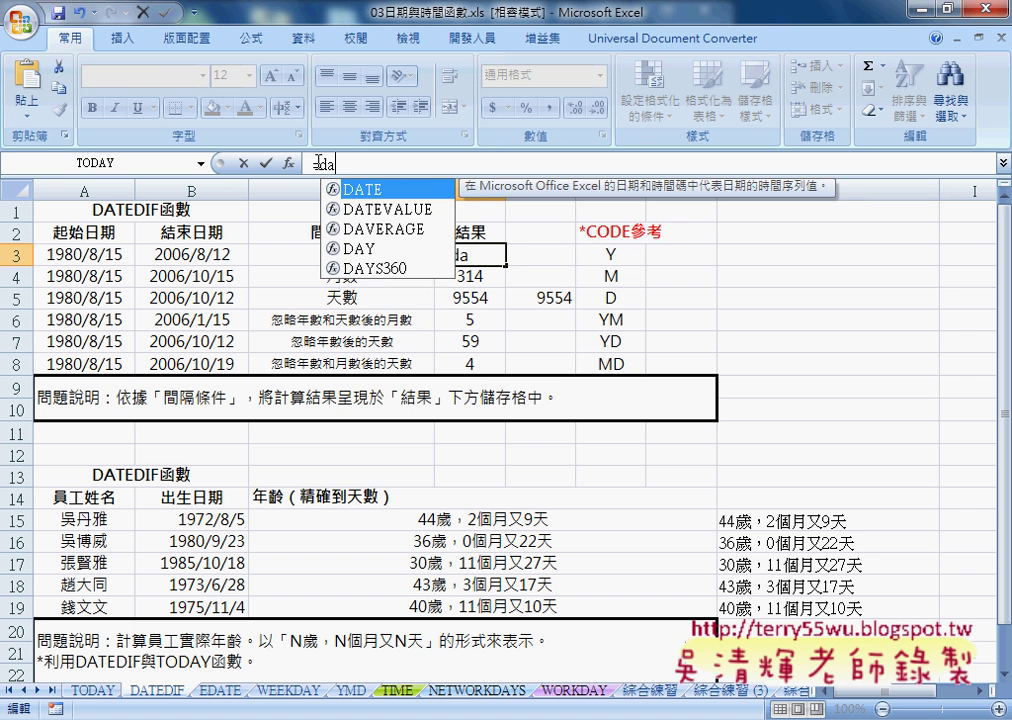
pyautogui.write('tedi')
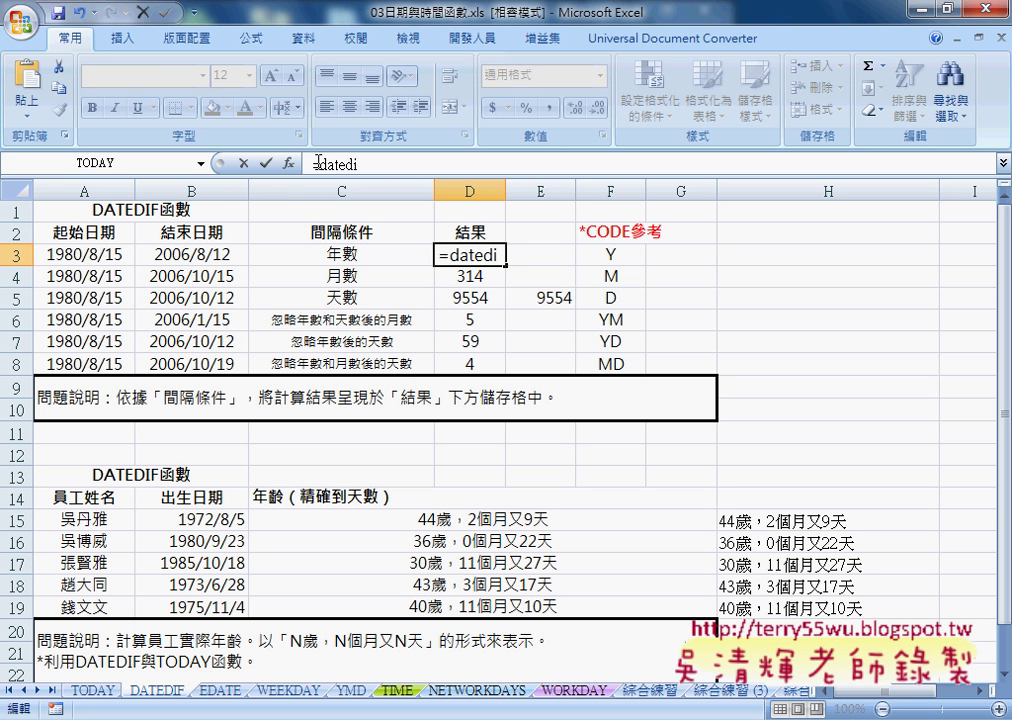
pyautogui.write('f(')
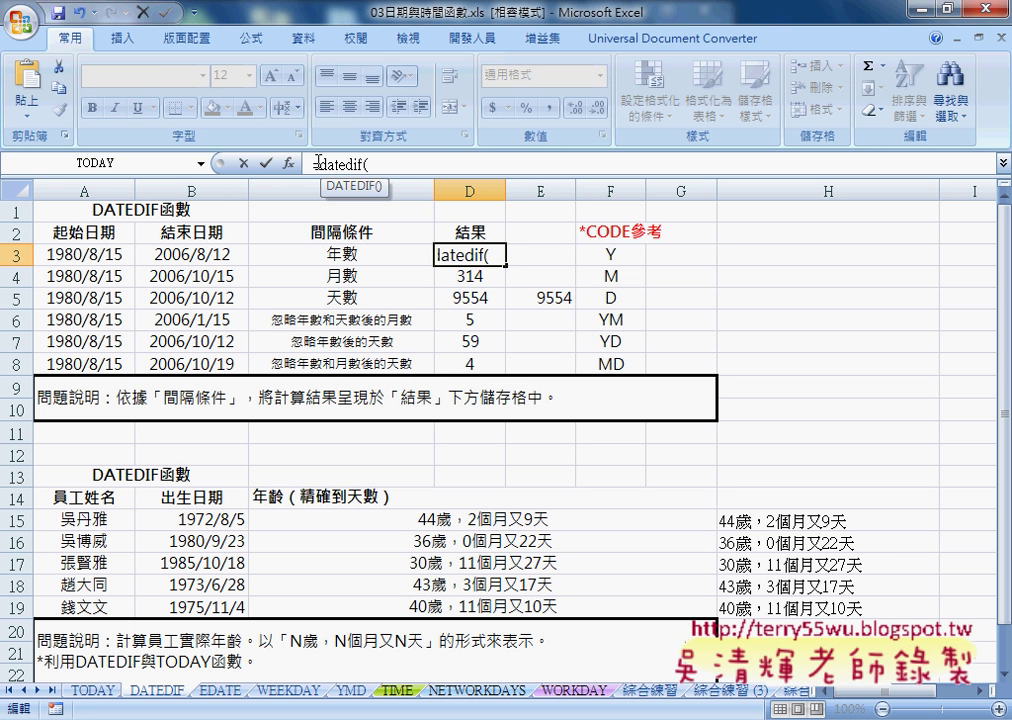
pyautogui.click(84, 258)
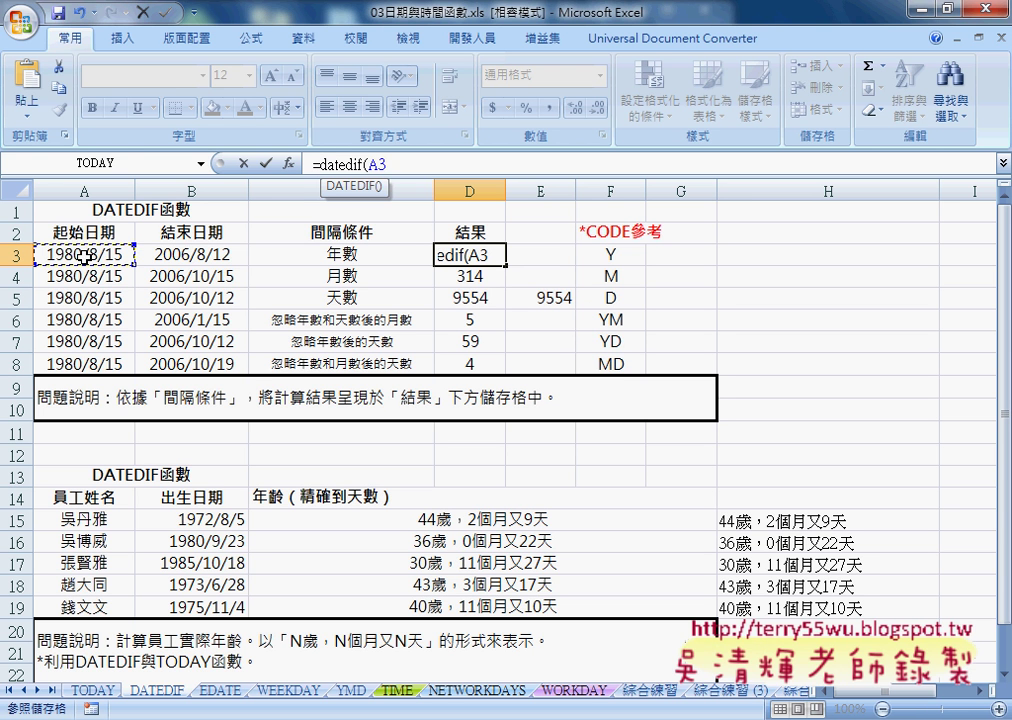
pyautogui.write(',')
pyautogui.click(193, 258)
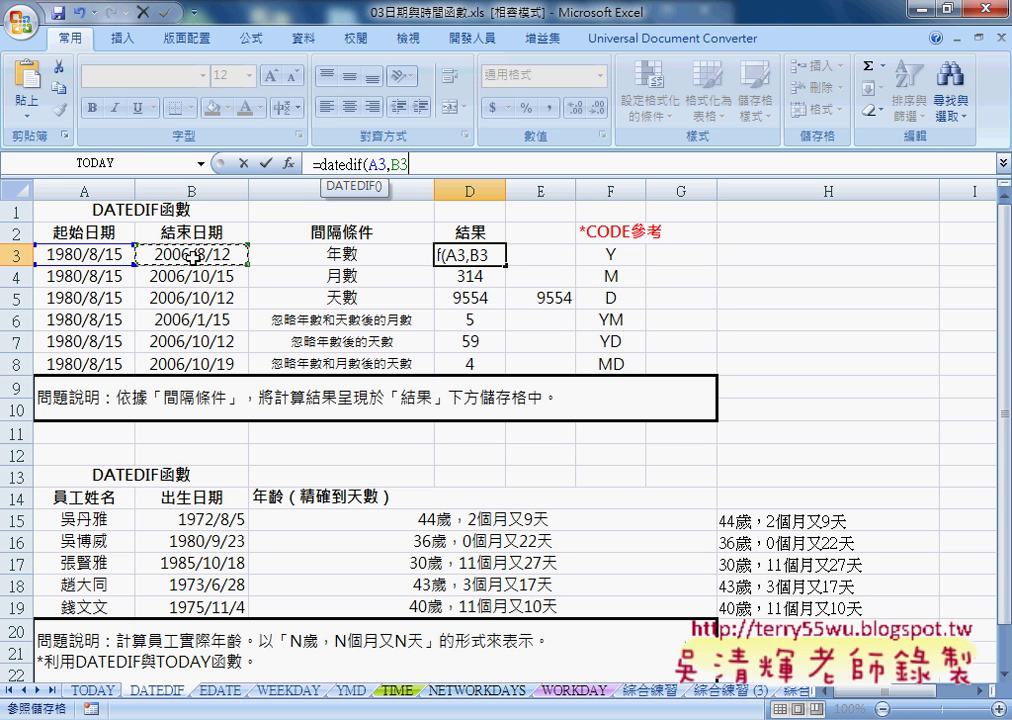
pyautogui.write(',"')
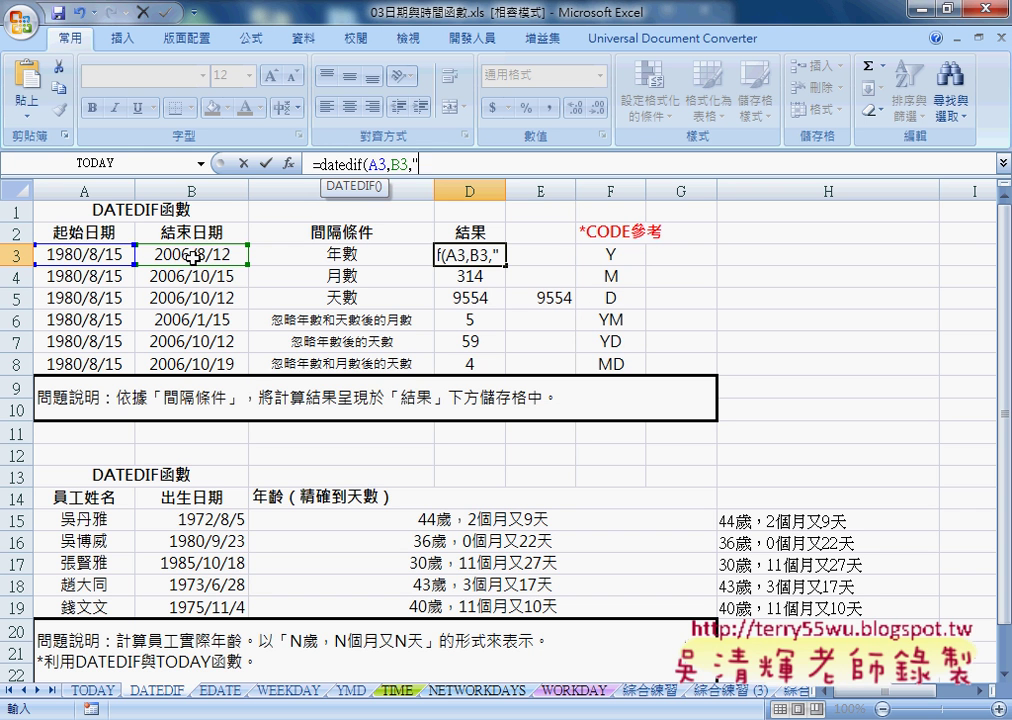
pyautogui.write('Y"')
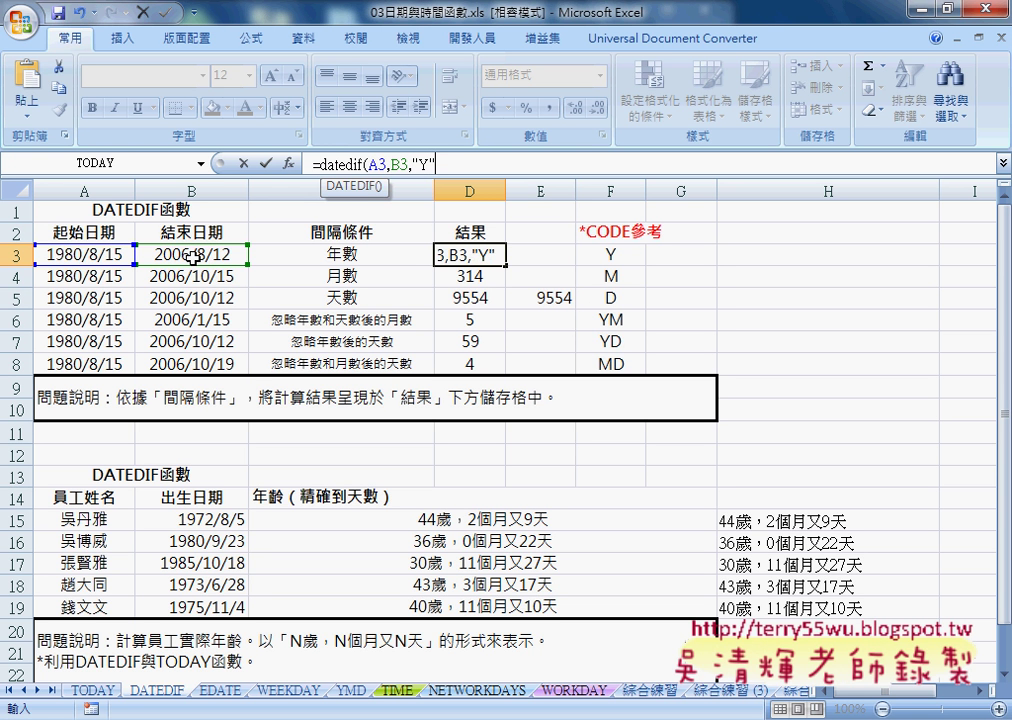
pyautogui.write(')')
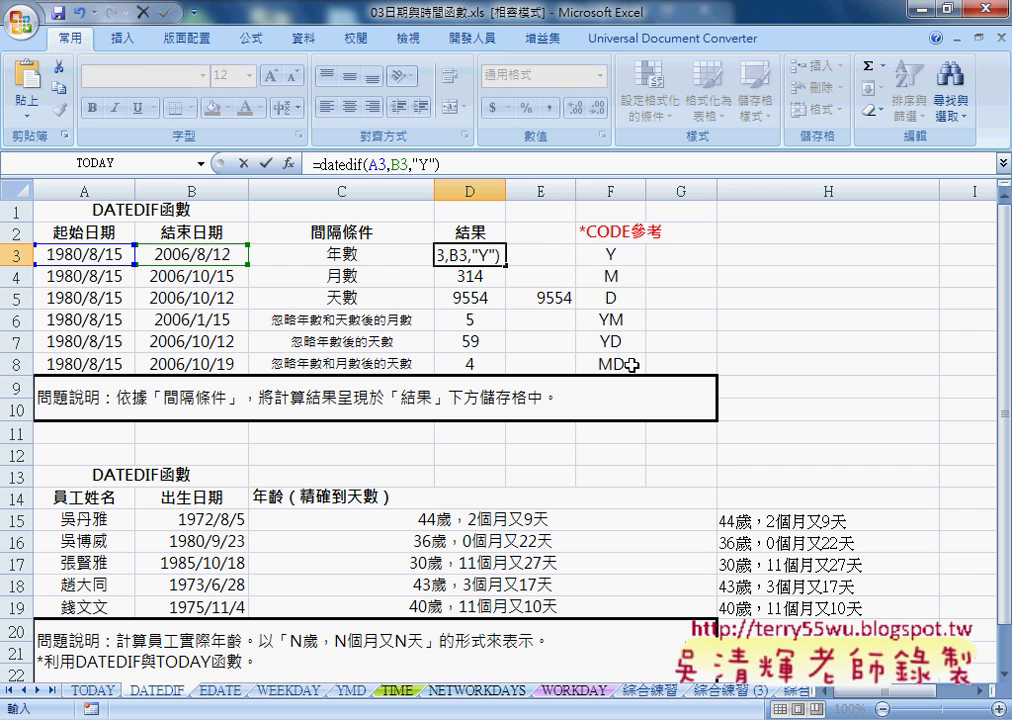
pyautogui.click(265, 163)
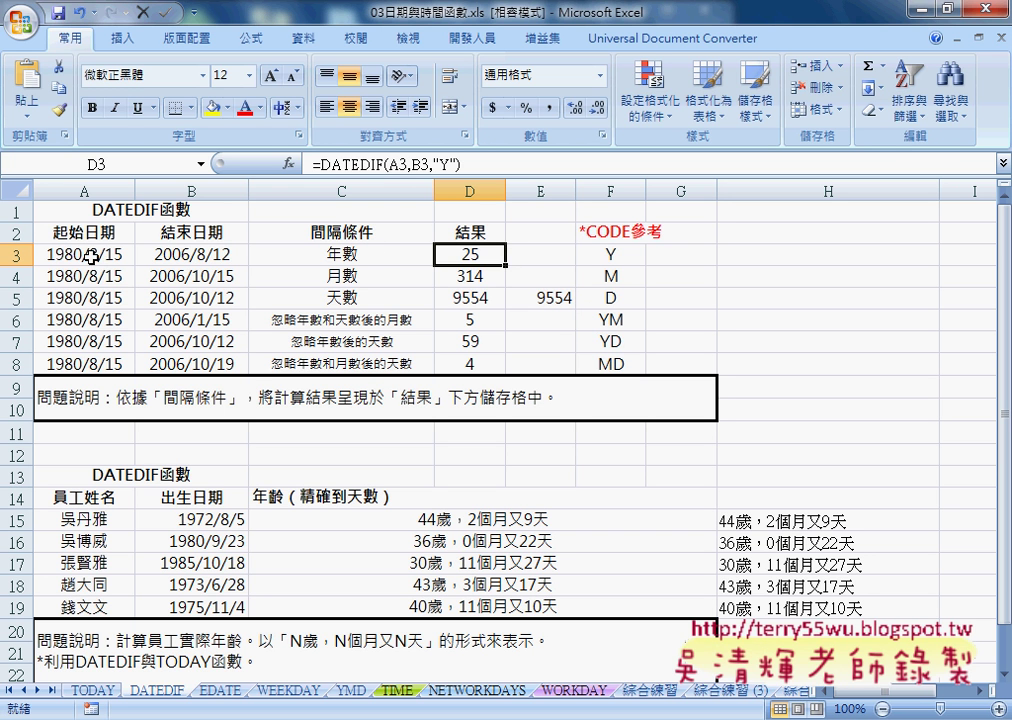
# - Change B3's end date from 2006/8/12 to 2006/8/15
pyautogui.doubleClick(213, 256)
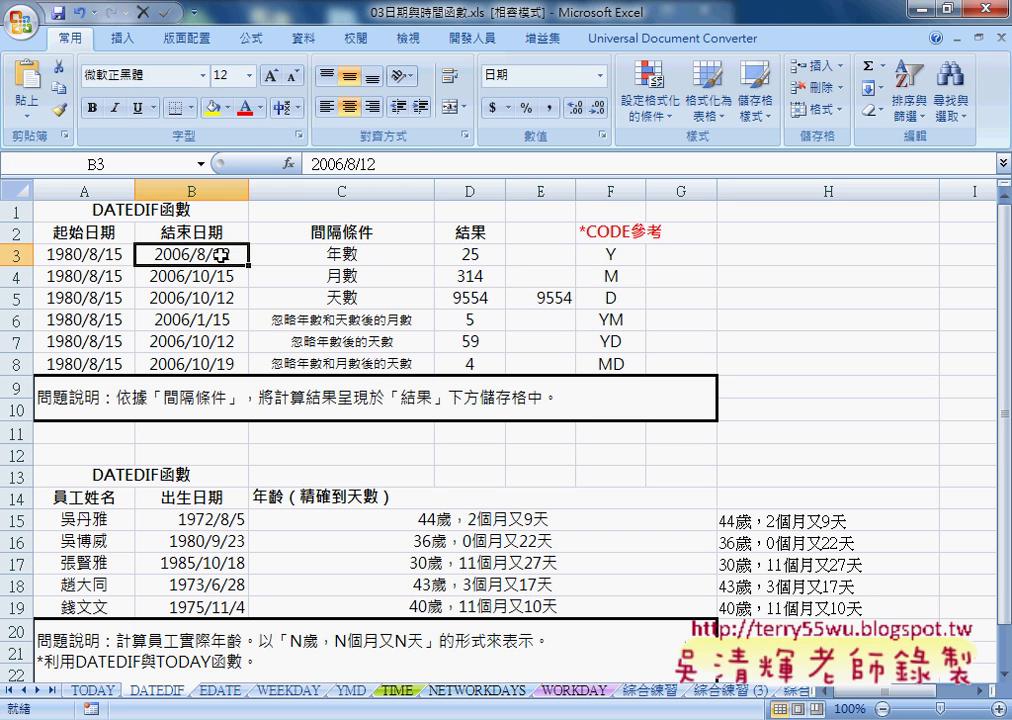
pyautogui.moveTo(224, 256); pyautogui.dragTo(246, 256)
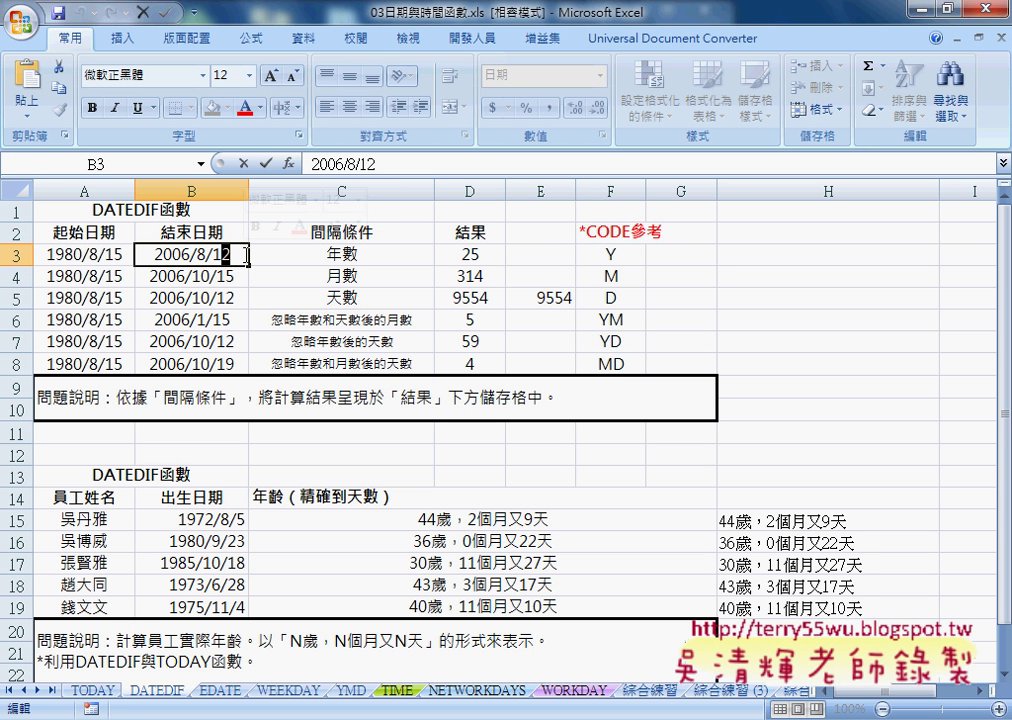
pyautogui.write('5')
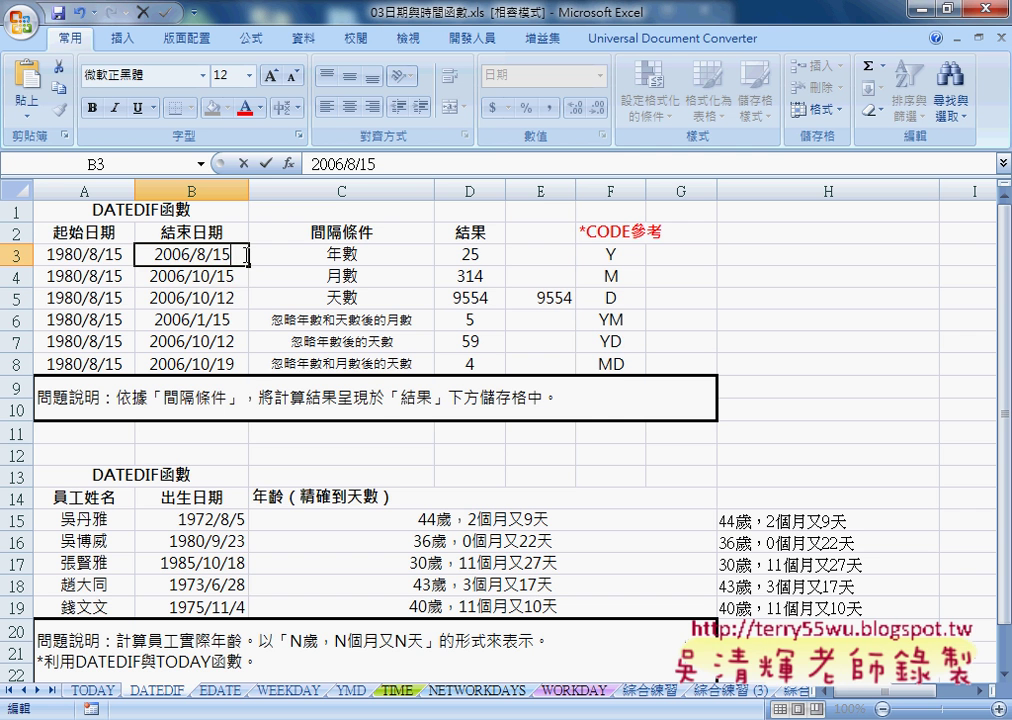
pyautogui.press('Return')
# - Compare D3's updated year count of 26 with the dates in A3 and B3
pyautogui.click(488, 261)
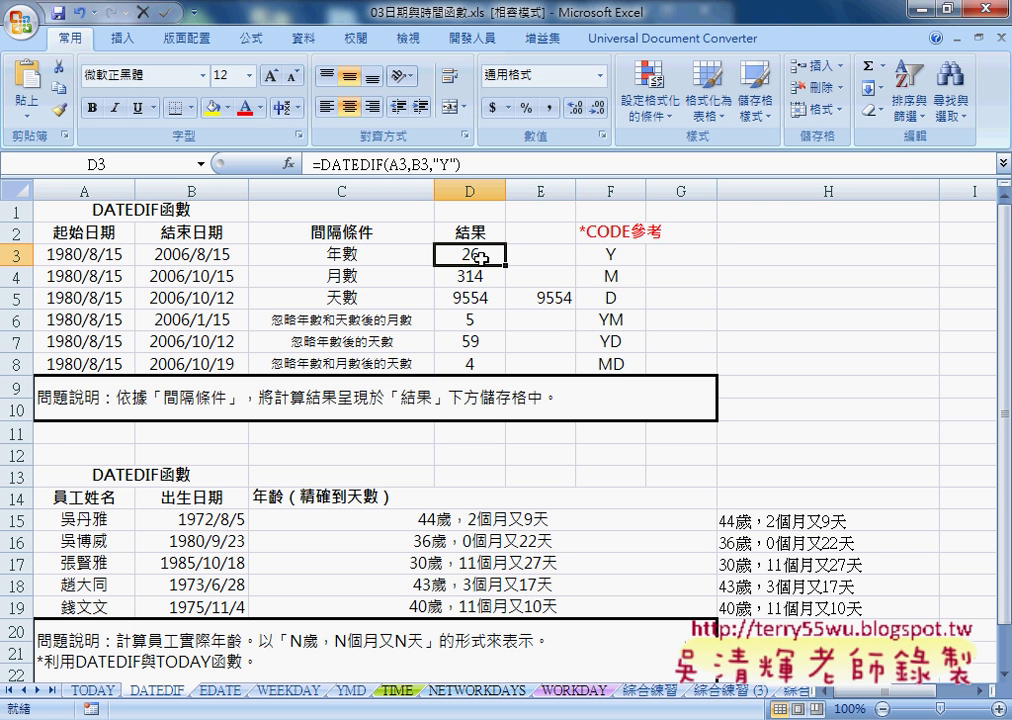
pyautogui.click(50, 252)
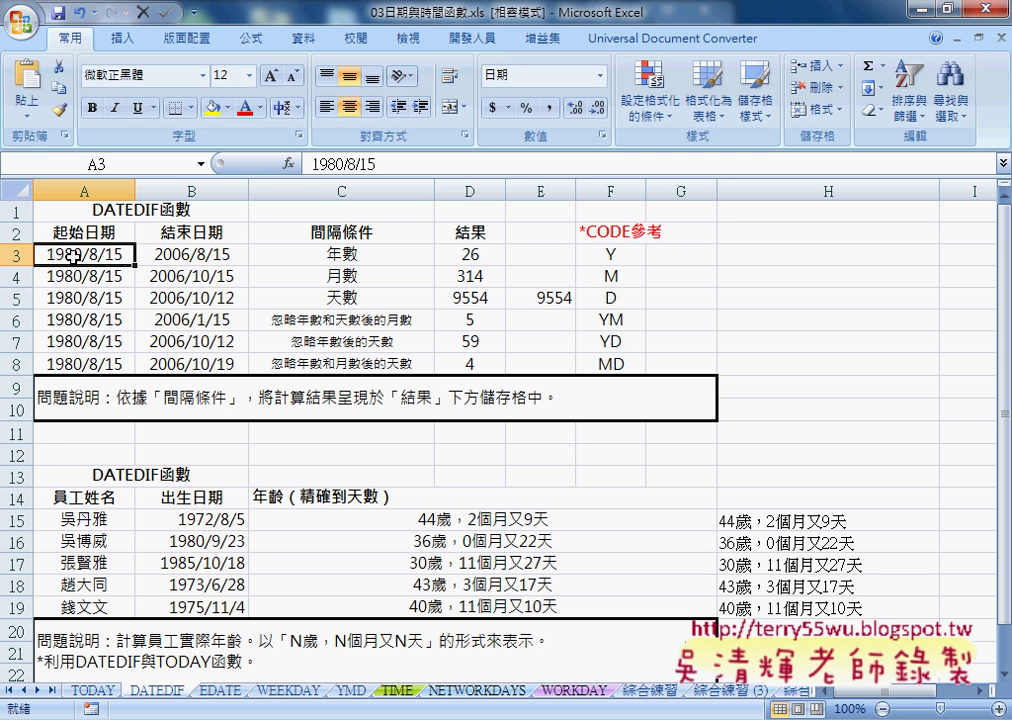
pyautogui.click(142, 254)
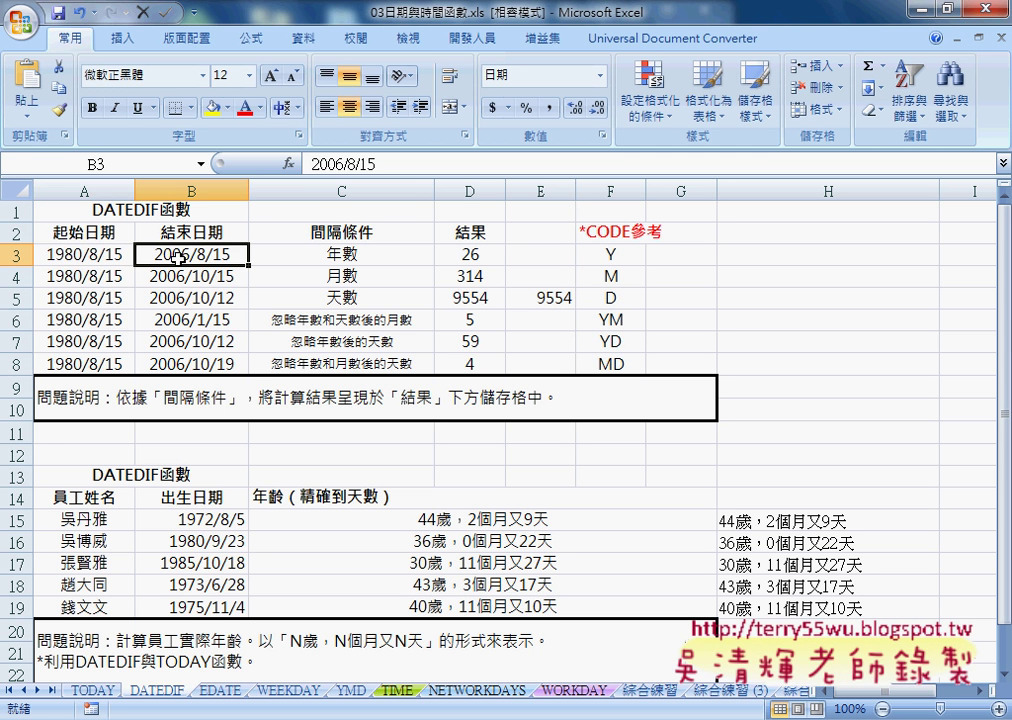
pyautogui.click(107, 256)
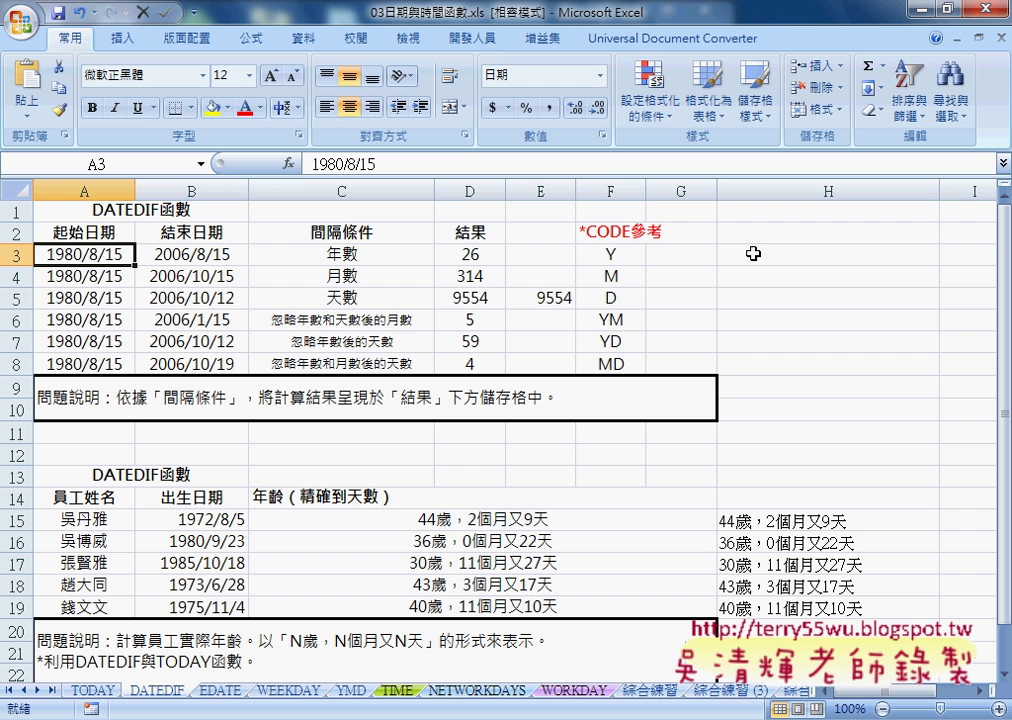
pyautogui.click(698, 254)
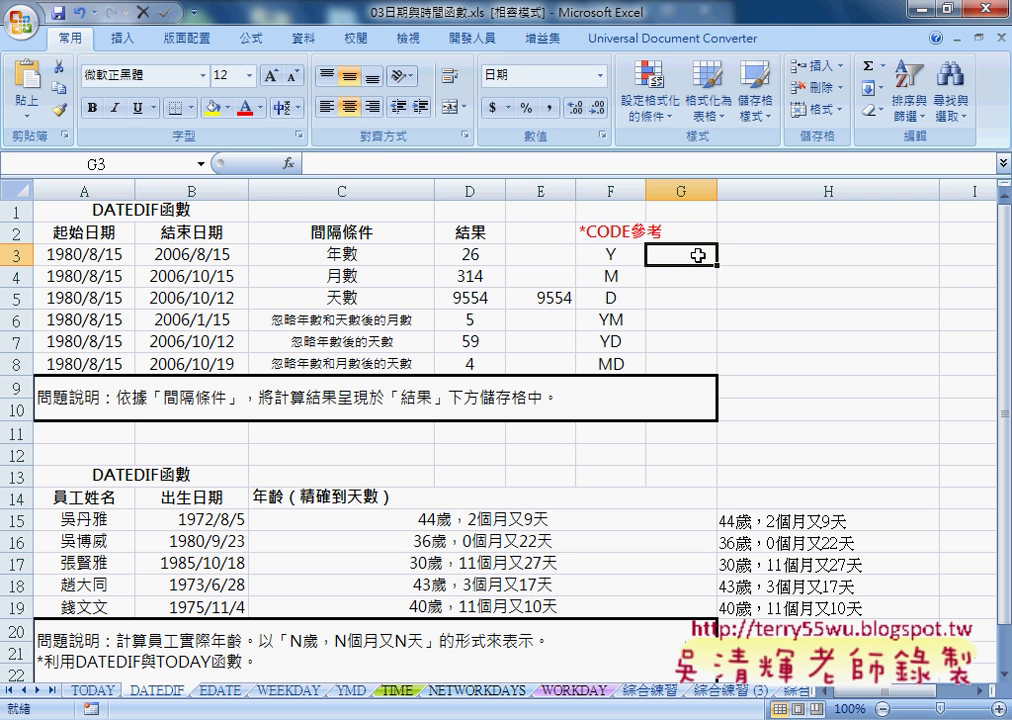
# - Insert =YEAR(B3) into G3 using the function picker
pyautogui.click(291, 166)
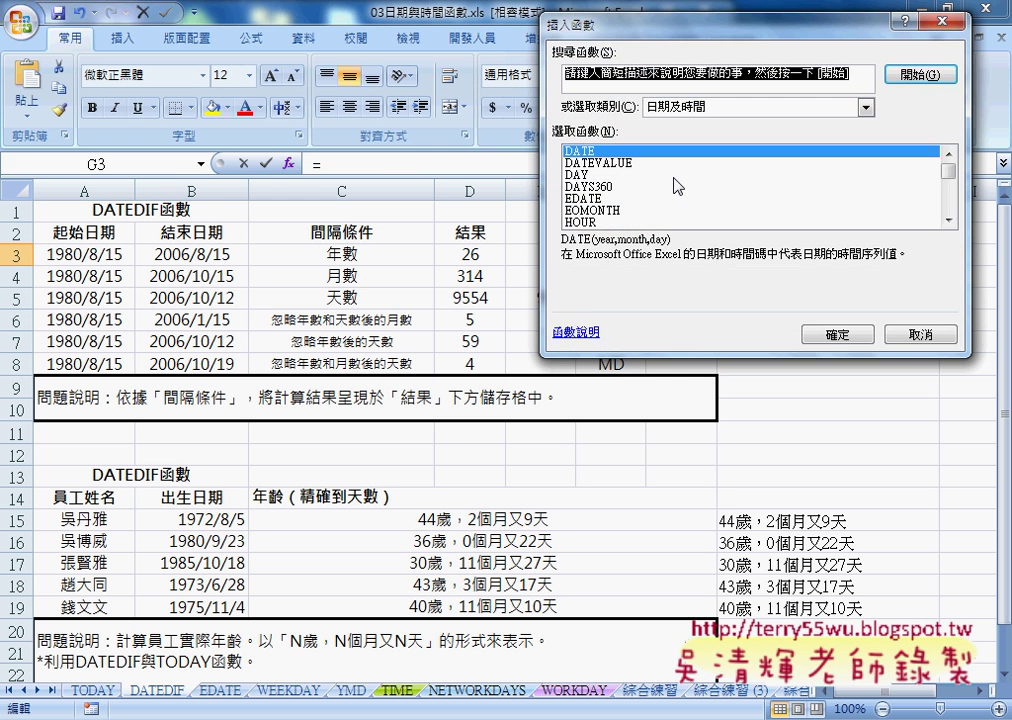
pyautogui.moveTo(949, 172); pyautogui.dragTo(949, 208)
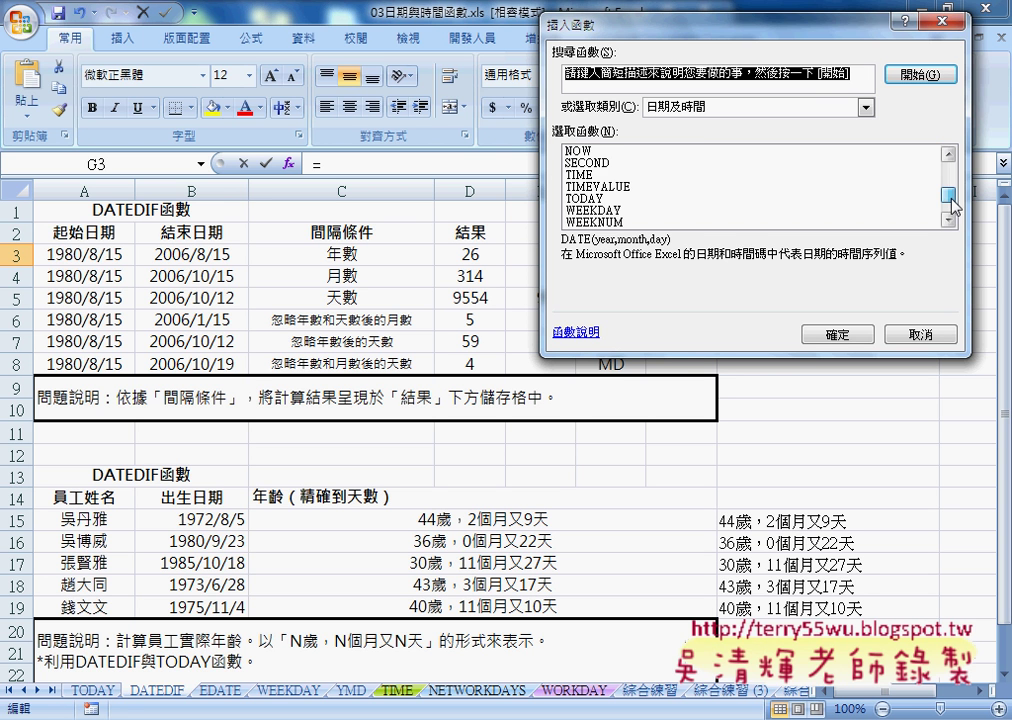
pyautogui.click(757, 211)
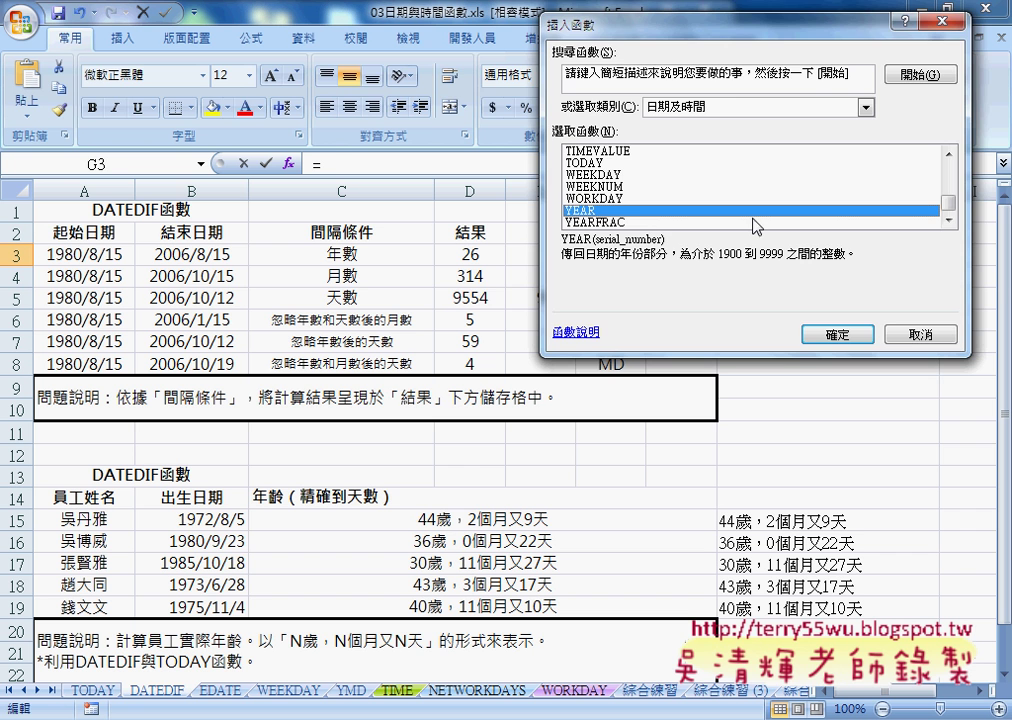
pyautogui.click(836, 334)
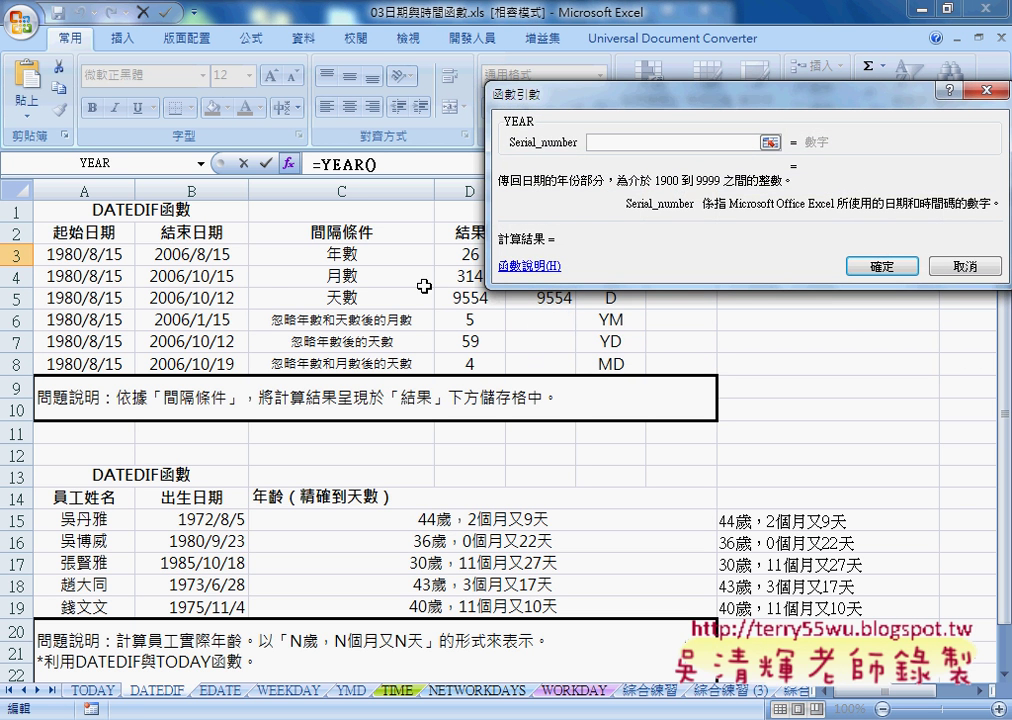
pyautogui.click(203, 257)
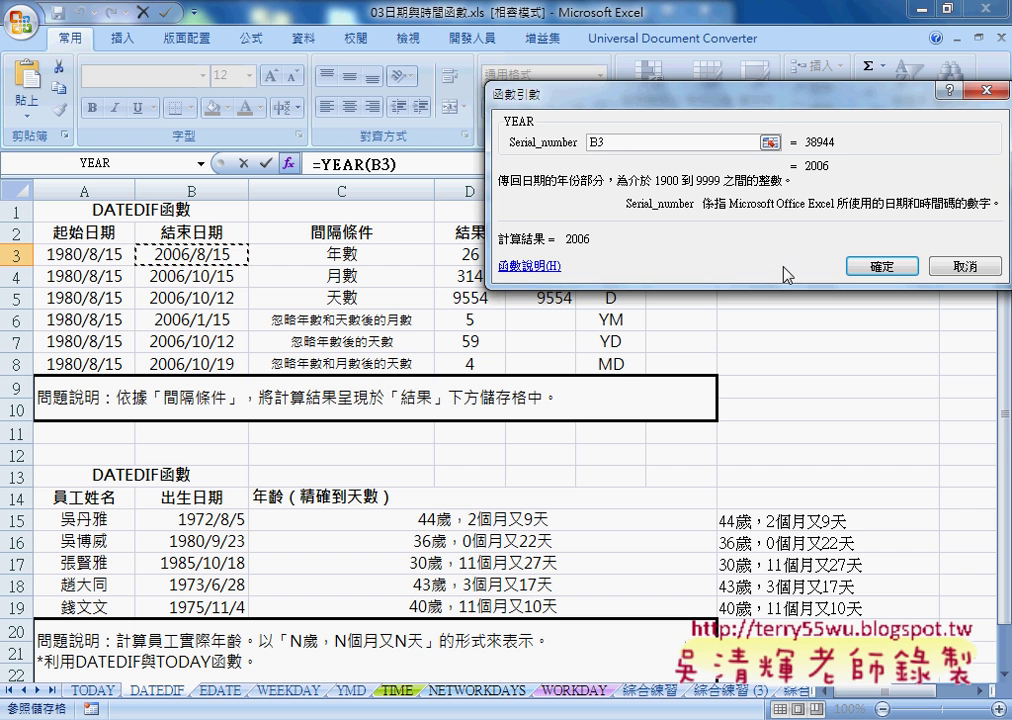
pyautogui.click(887, 266)
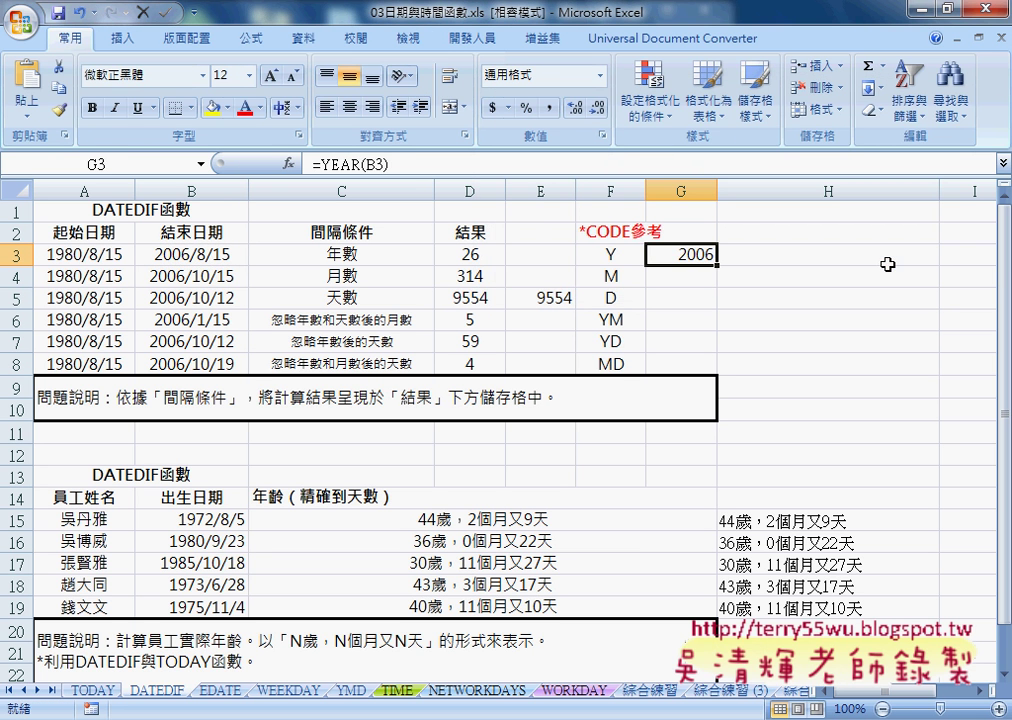
# - Extend G3's formula to =YEAR(B3)-YEAR(A3), returning 26
pyautogui.moveTo(389, 163); pyautogui.dragTo(321, 163)
pyautogui.hotkey('ctrl', 'c')
pyautogui.click(443, 168)
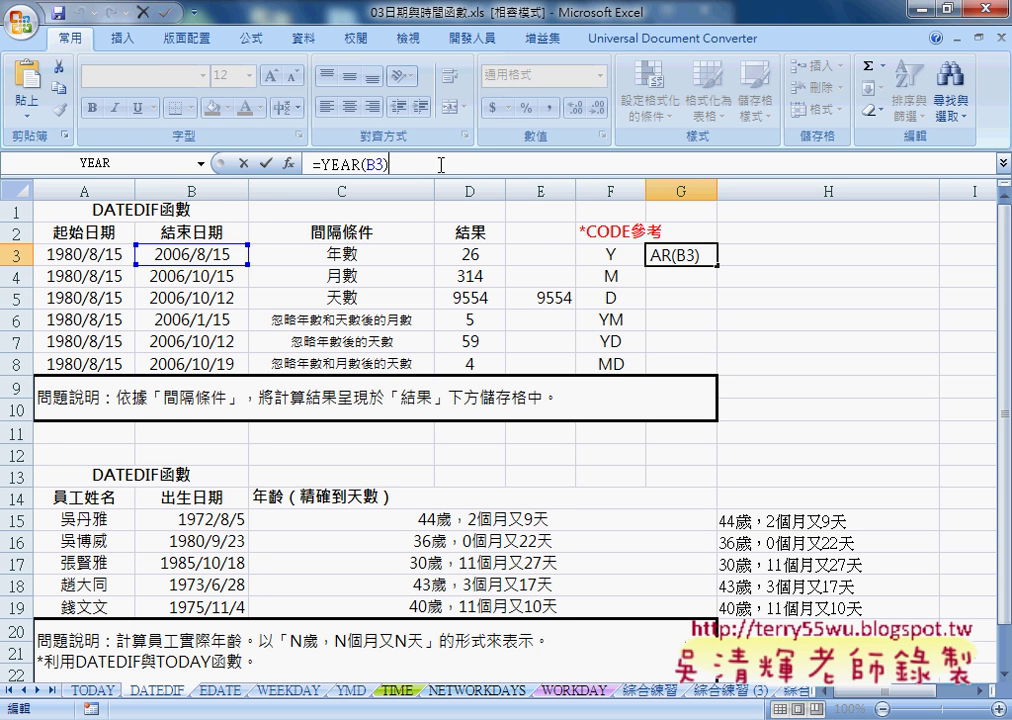
pyautogui.write('-')
pyautogui.hotkey('ctrl', 'v')
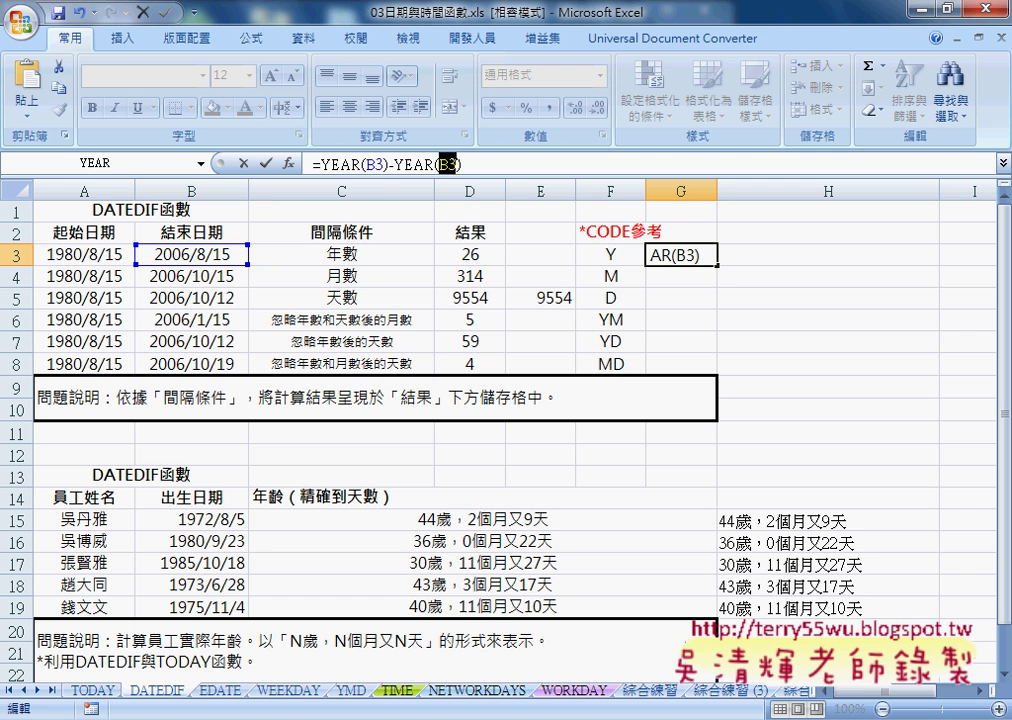
pyautogui.click(91, 256)
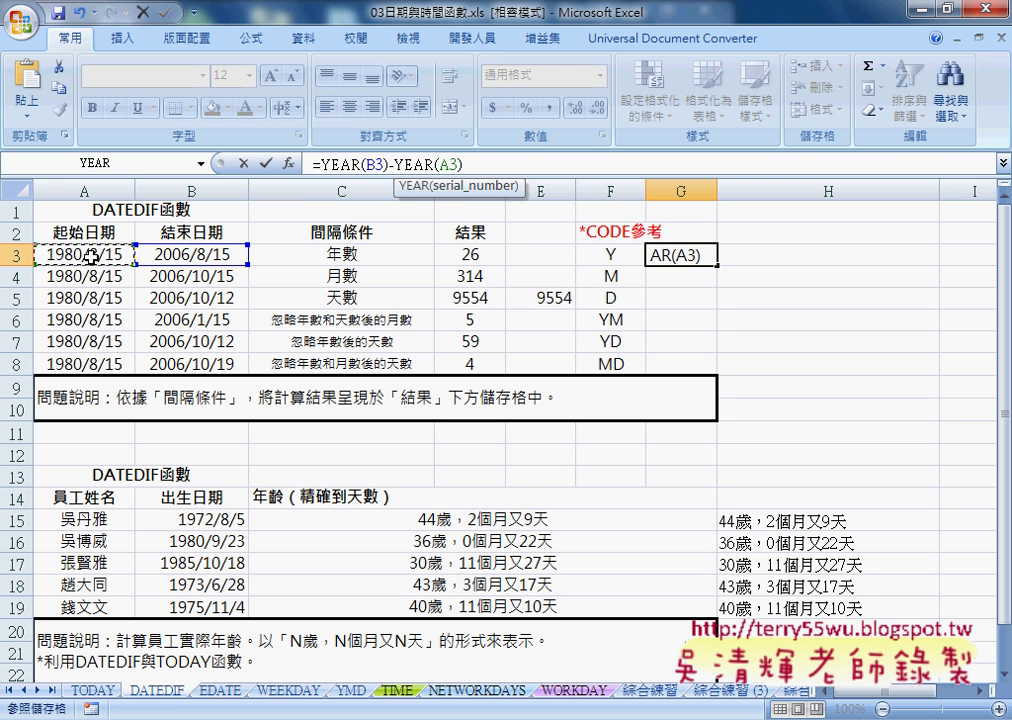
pyautogui.click(266, 162)
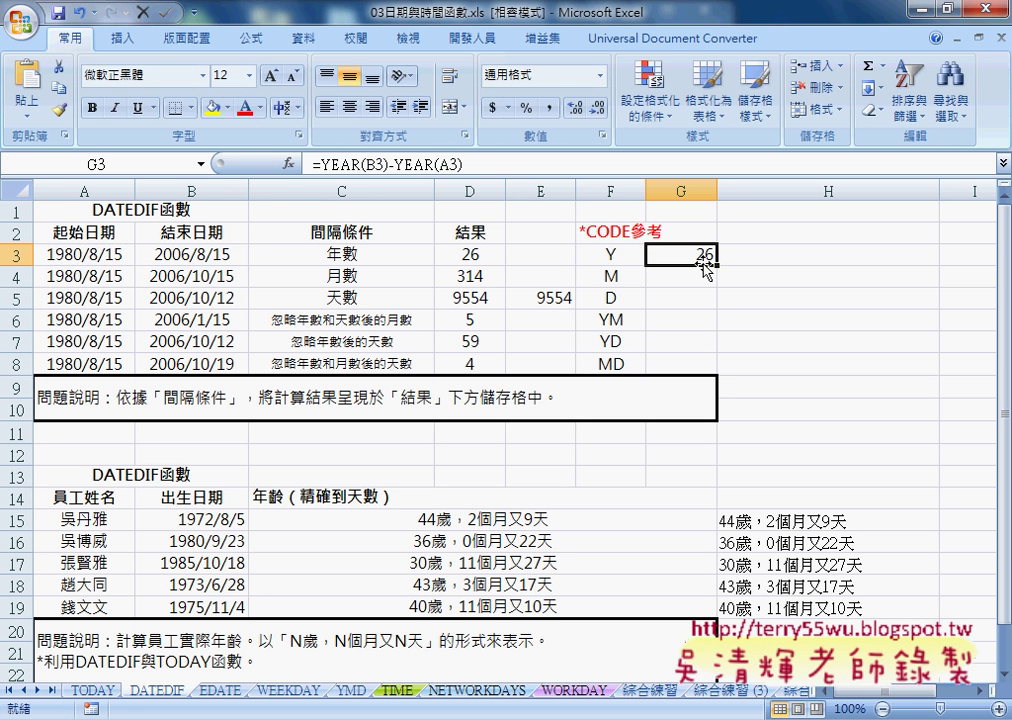
# - Set B3 back to 2006/8/12 and compare D3's 25 with G3's 26
pyautogui.click(224, 251)
pyautogui.doubleClick(224, 251)
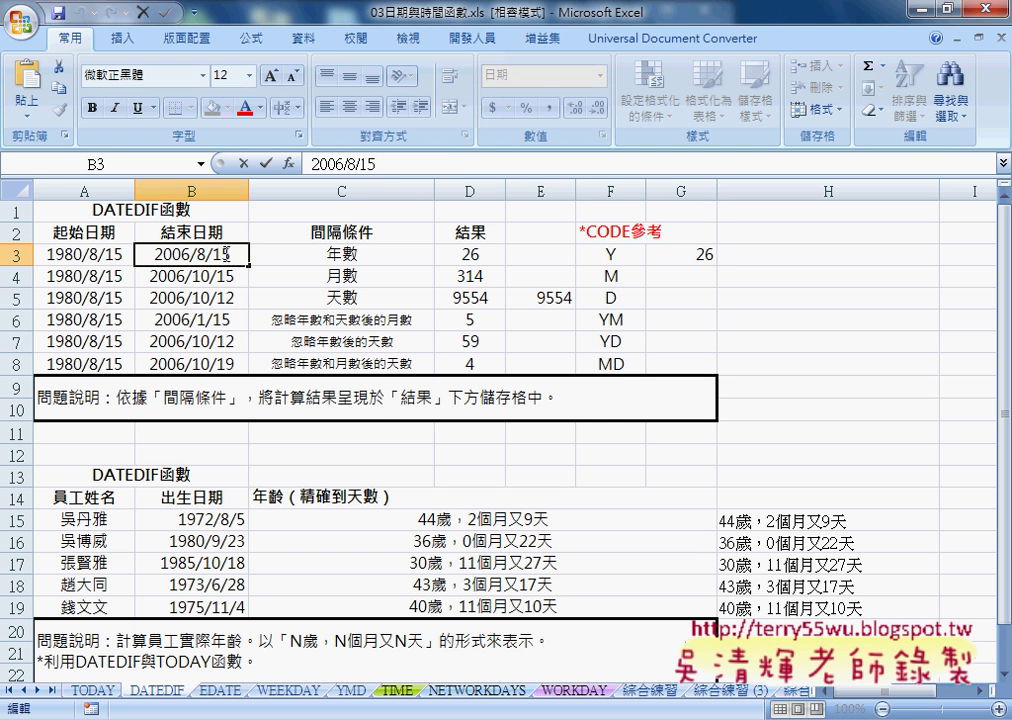
pyautogui.moveTo(224, 252); pyautogui.dragTo(247, 256)
pyautogui.write('2')
pyautogui.press('Return')
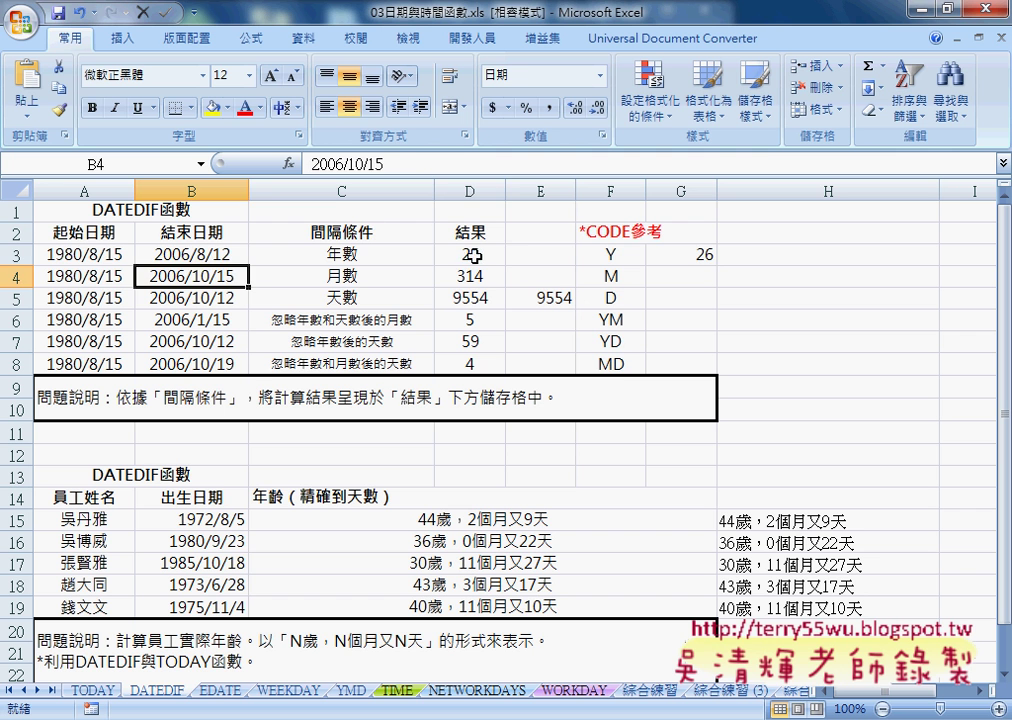
pyautogui.click(470, 256)
pyautogui.click(706, 256)
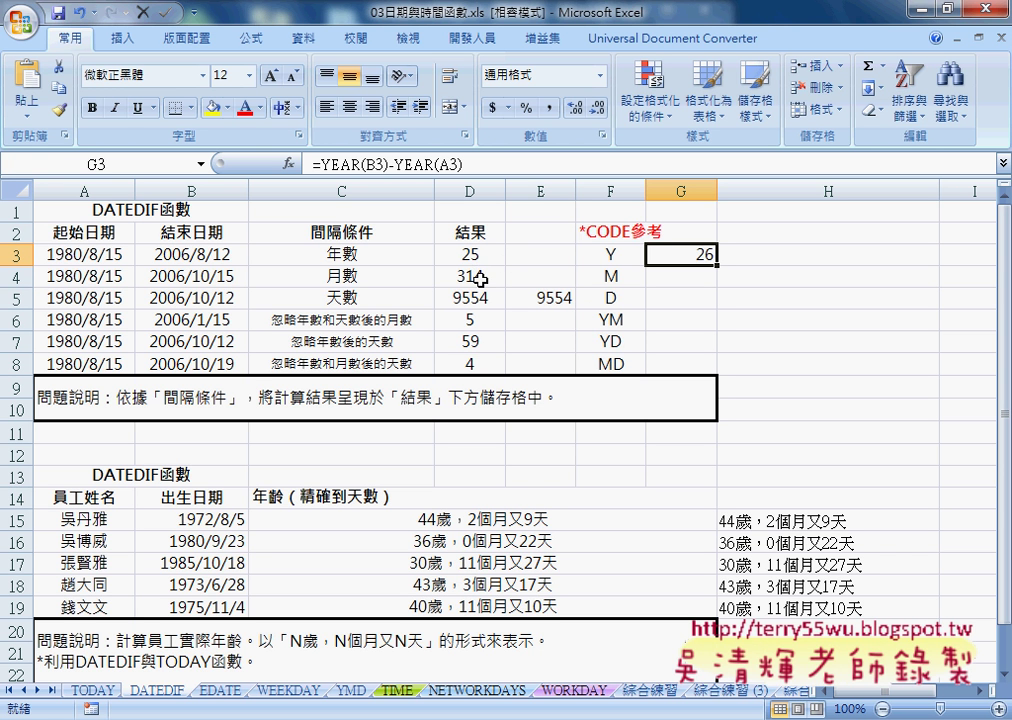
# - Change B4's end date to 2006/10/12, then start restoring its day to 15
pyautogui.click(480, 278)
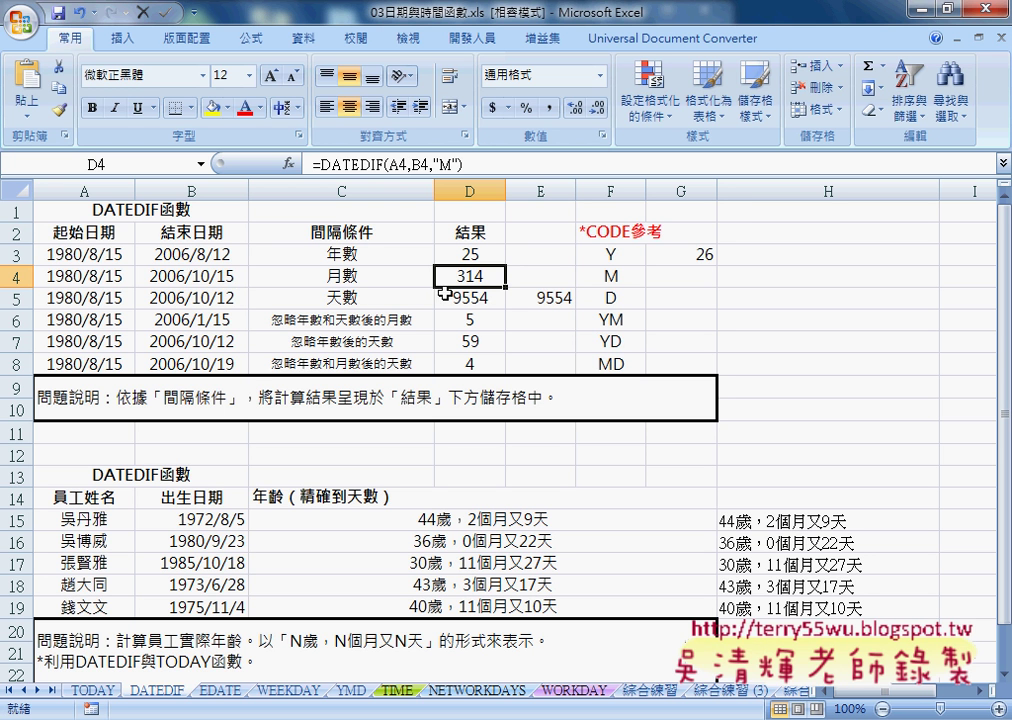
pyautogui.doubleClick(238, 276)
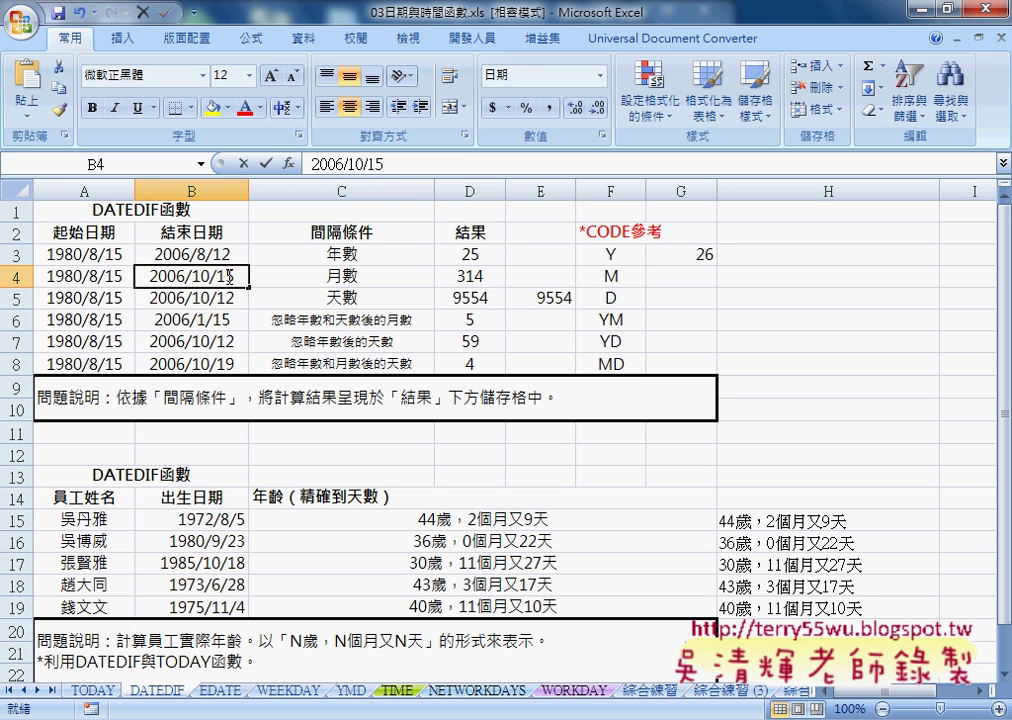
pyautogui.moveTo(226, 276); pyautogui.dragTo(241, 276)
pyautogui.write('2')
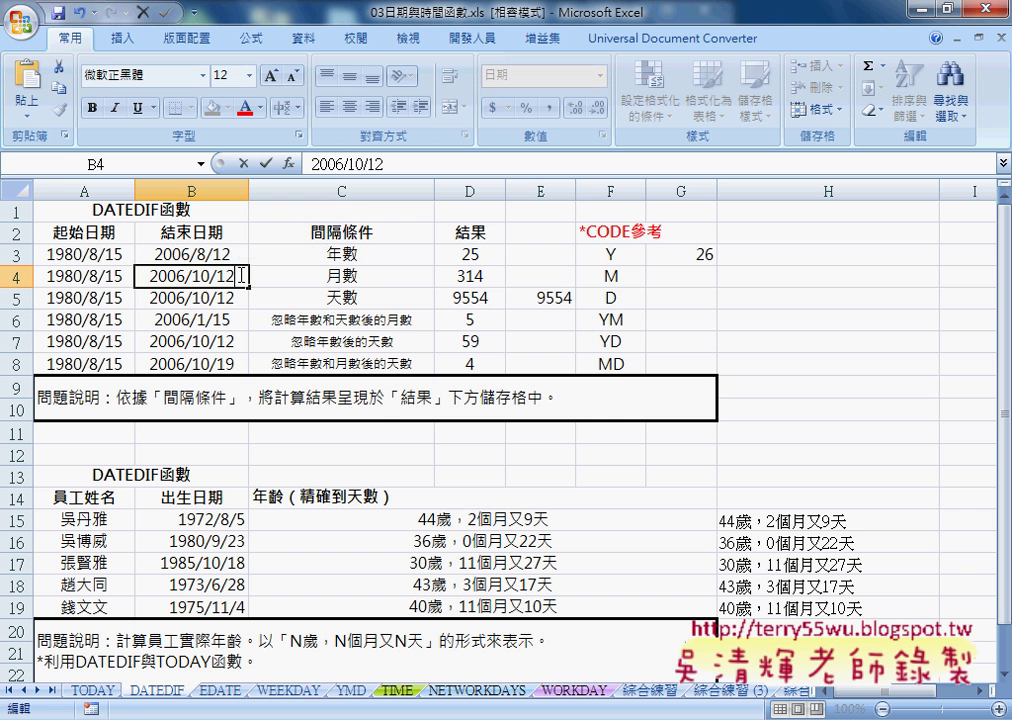
pyautogui.press('Return')
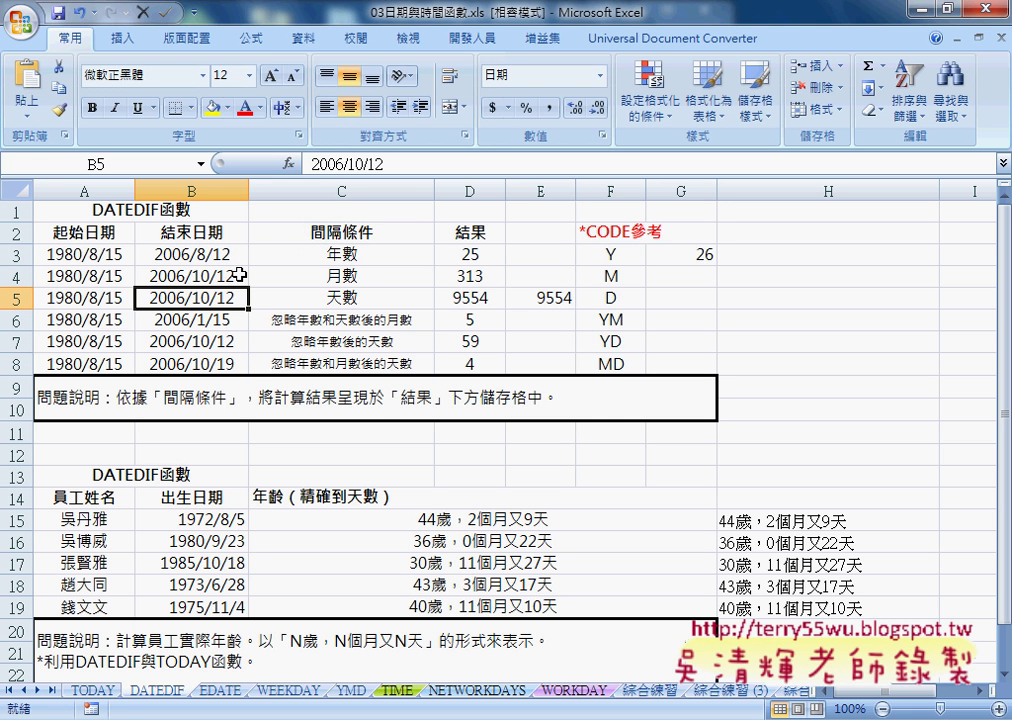
pyautogui.click(240, 275)
pyautogui.doubleClick(240, 276)
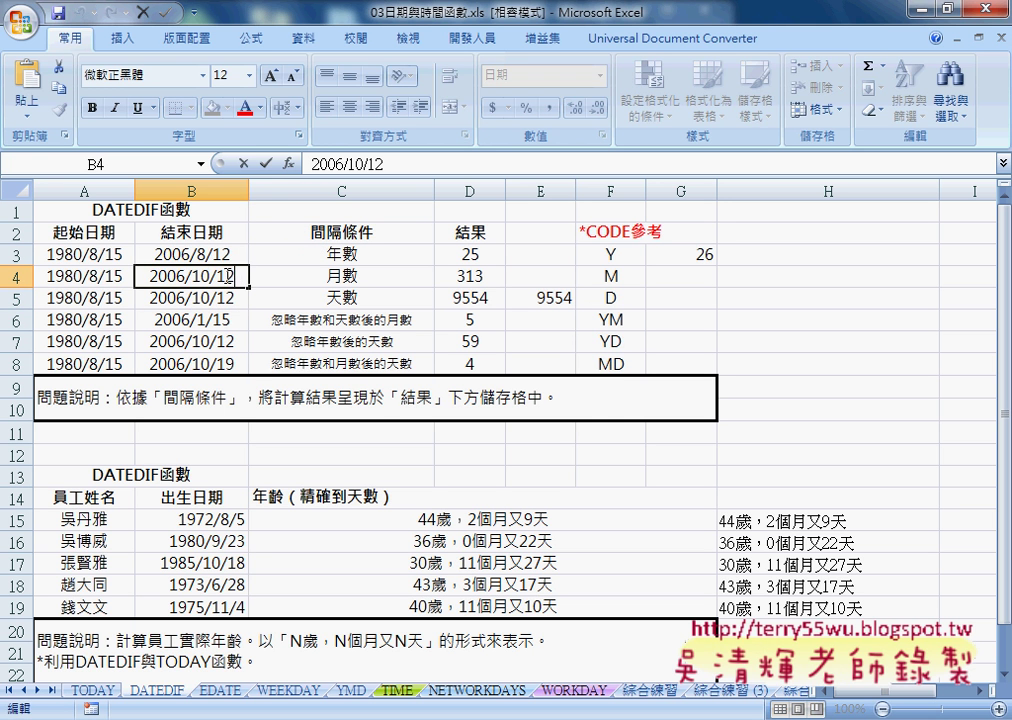
pyautogui.moveTo(228, 276); pyautogui.dragTo(240, 276)
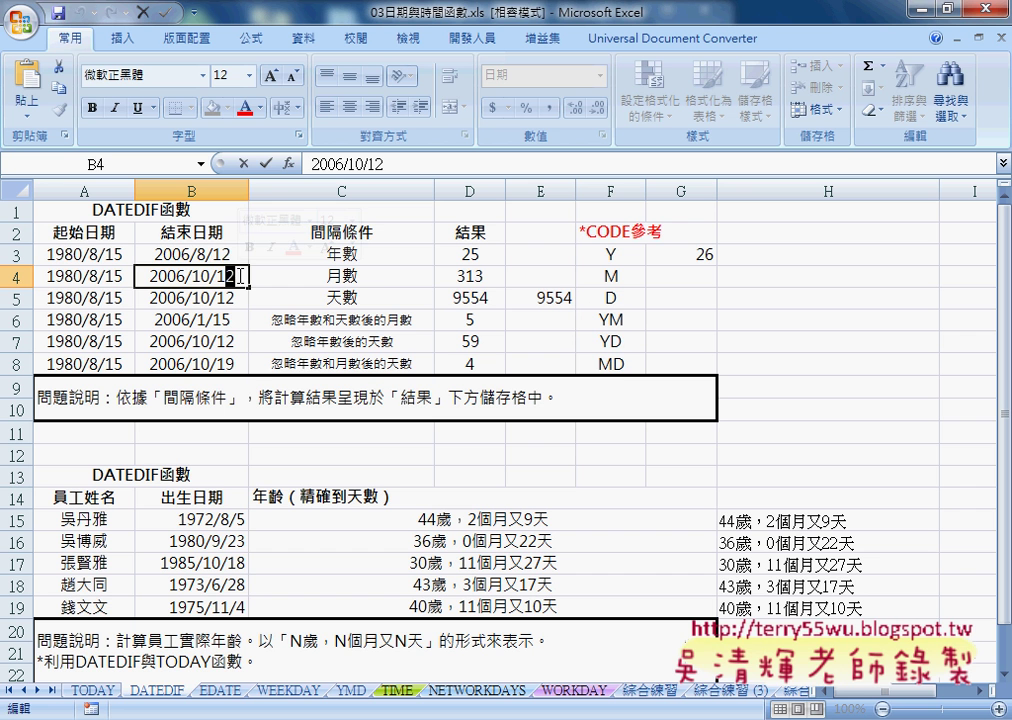
pyautogui.write('5')
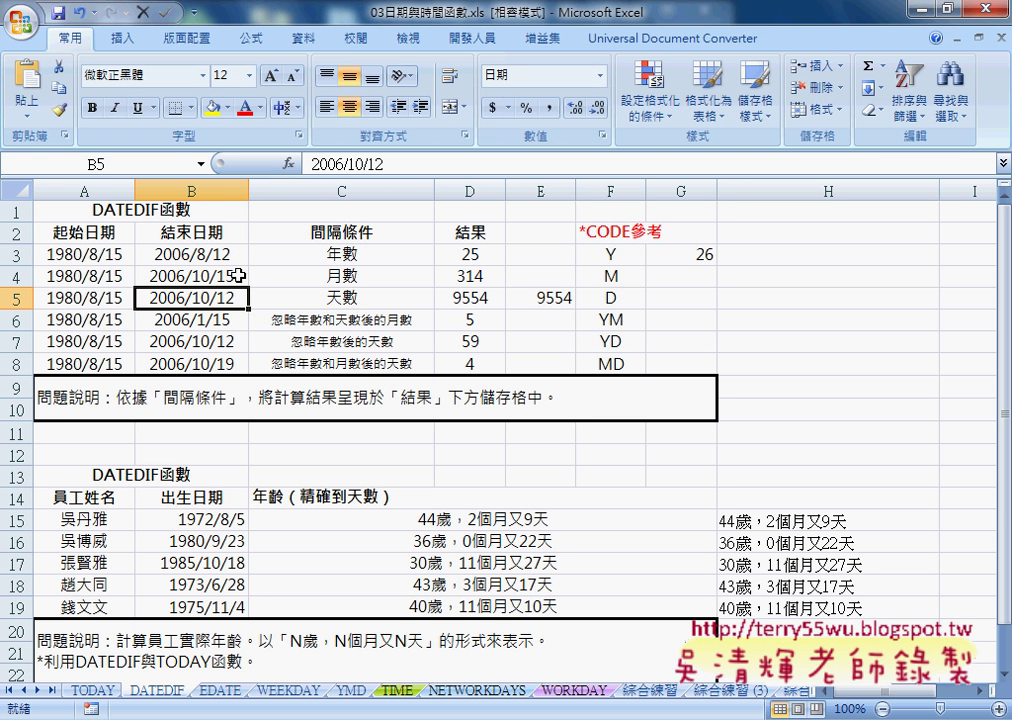
pyautogui.click(461, 297)
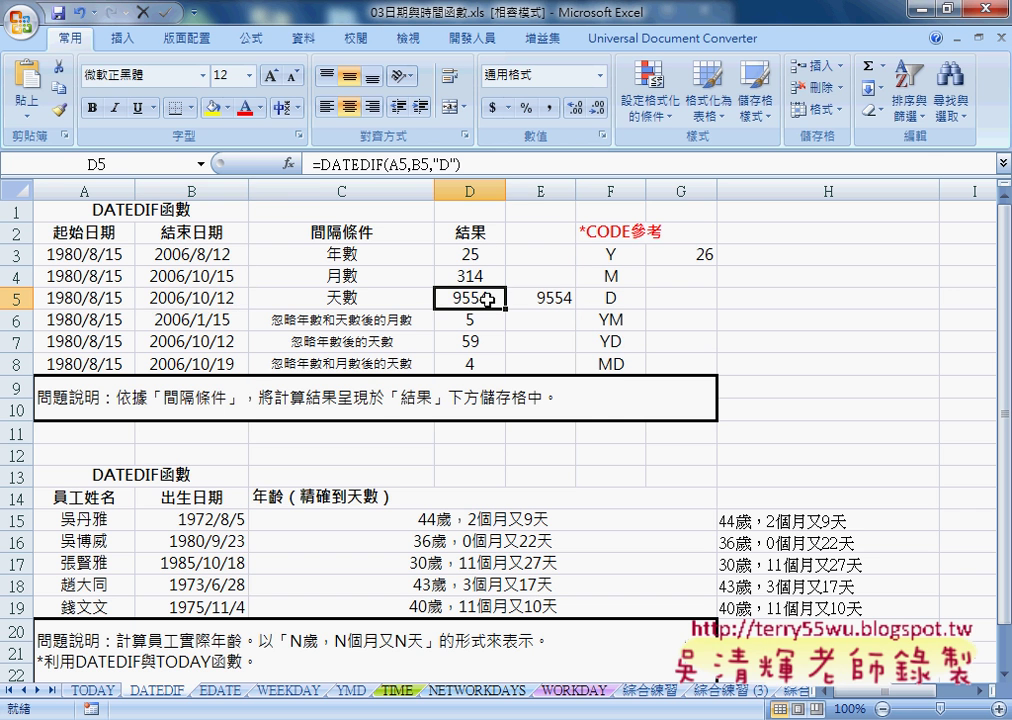
pyautogui.doubleClick(440, 163)
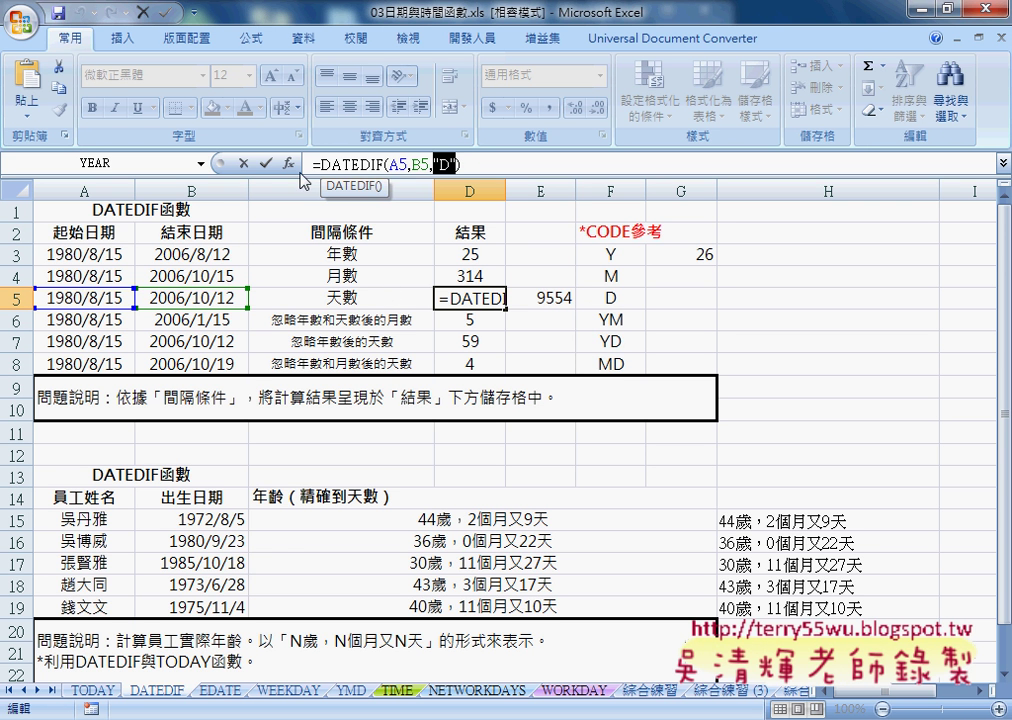
pyautogui.click(267, 163)
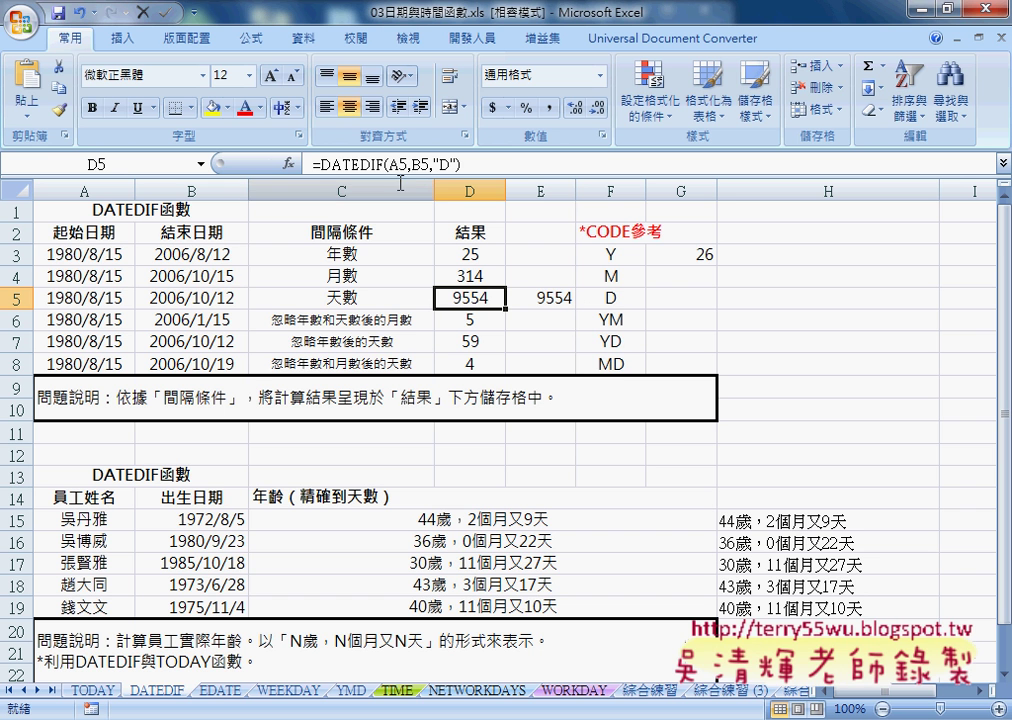
pyautogui.click(556, 300)
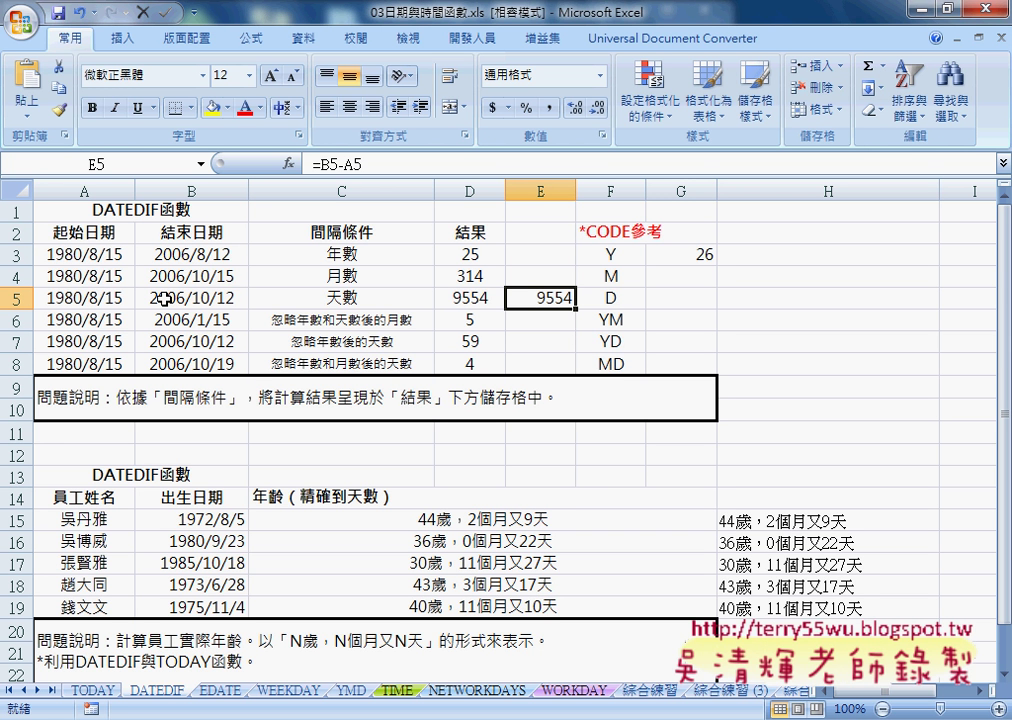
pyautogui.rightClick(553, 293)
pyautogui.click(660, 553)
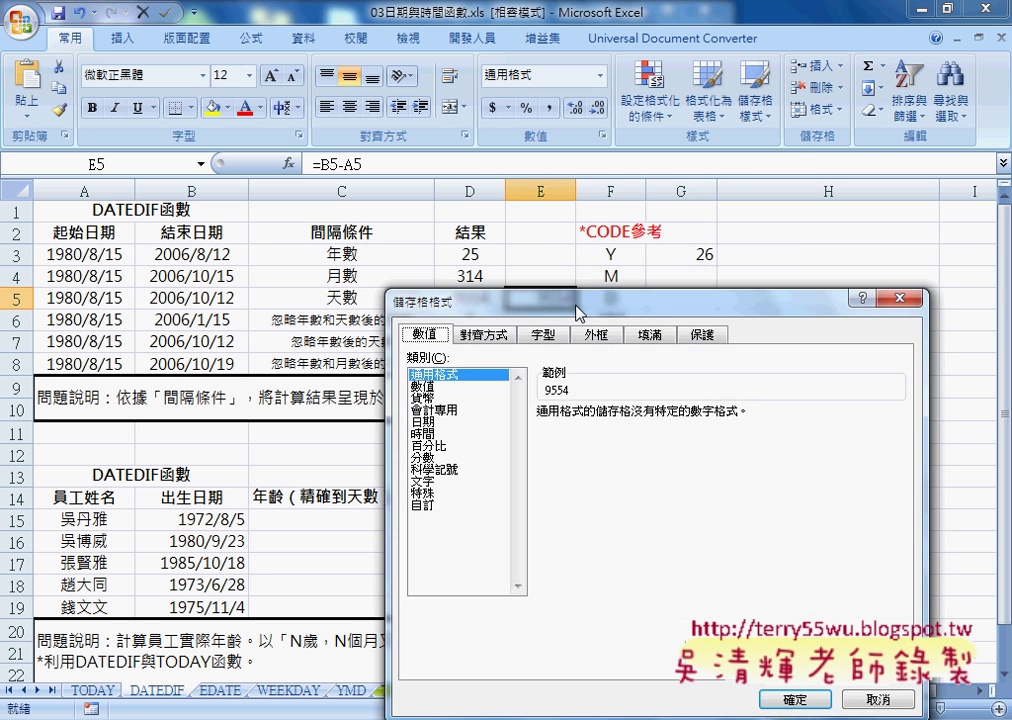
pyautogui.moveTo(624, 384); pyautogui.dragTo(772, 221)
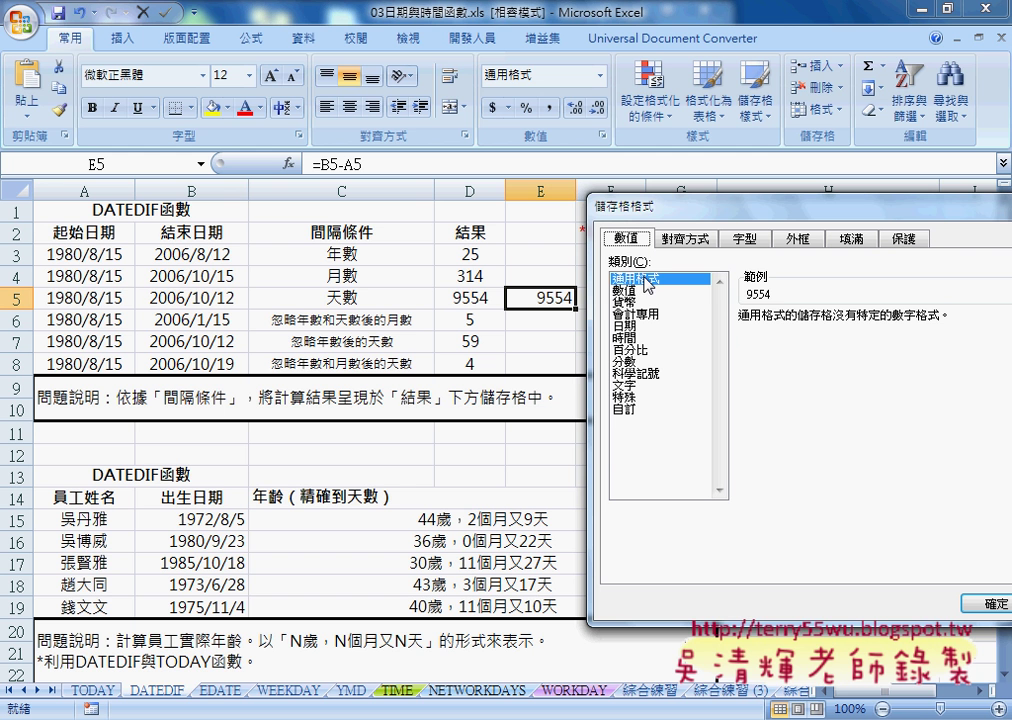
pyautogui.click(696, 327)
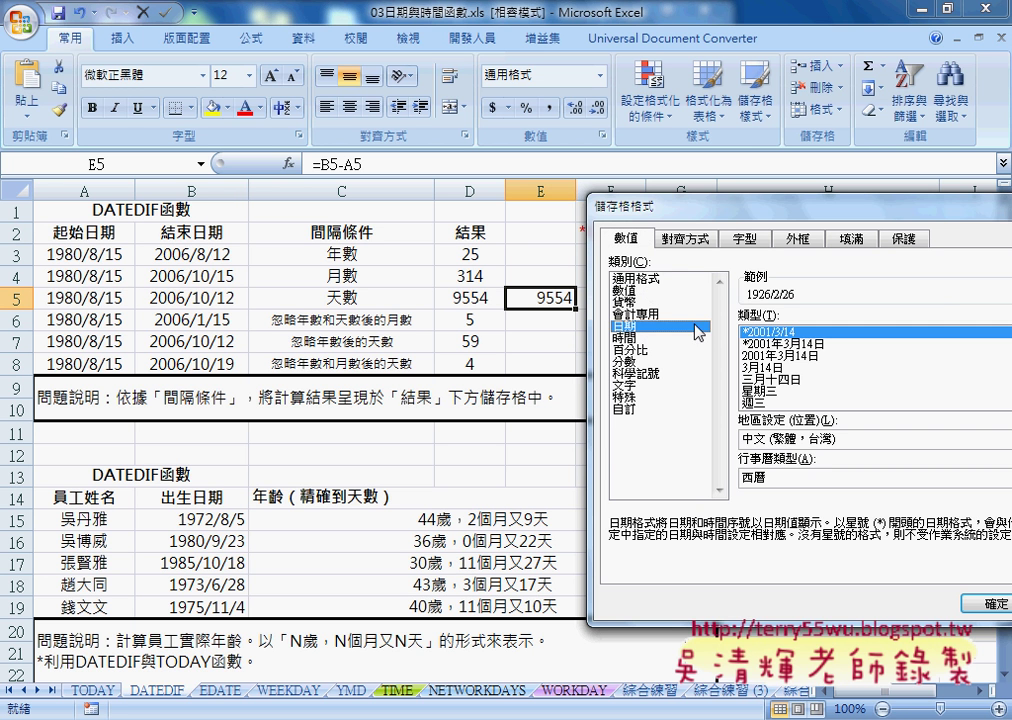
pyautogui.press('Home')
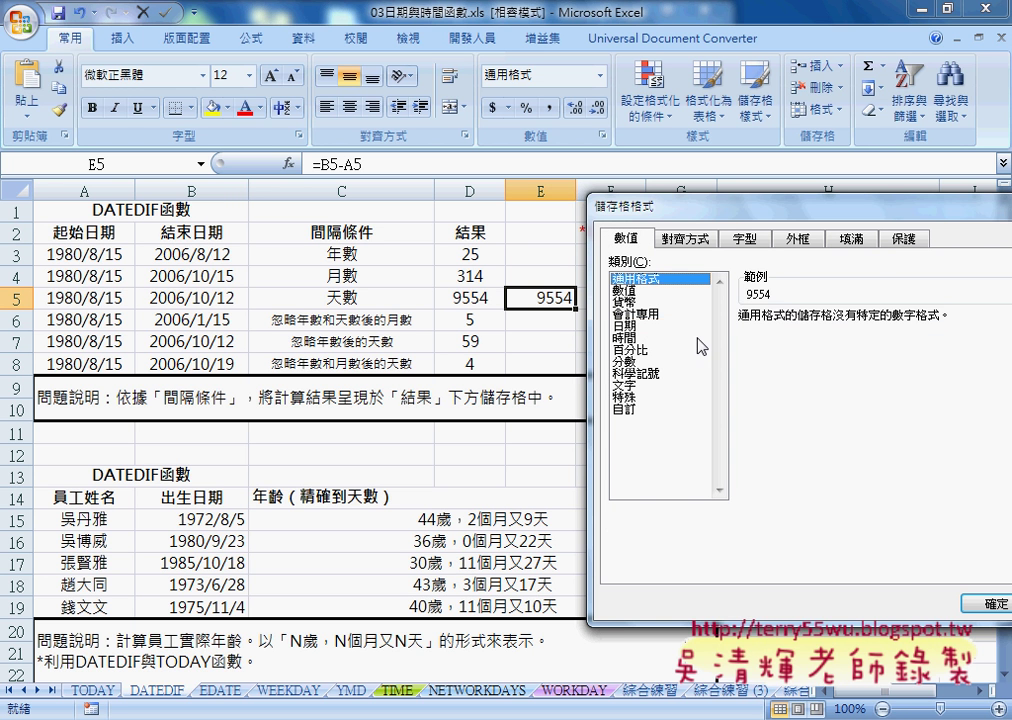
pyautogui.moveTo(800, 218); pyautogui.dragTo(706, 194)
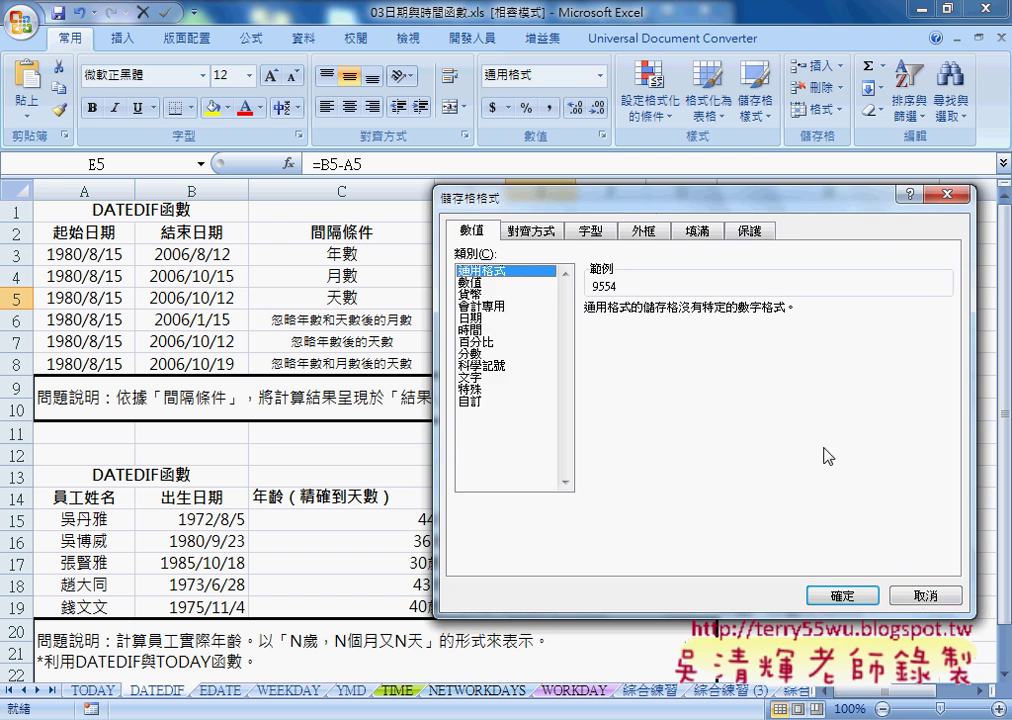
pyautogui.click(922, 594)
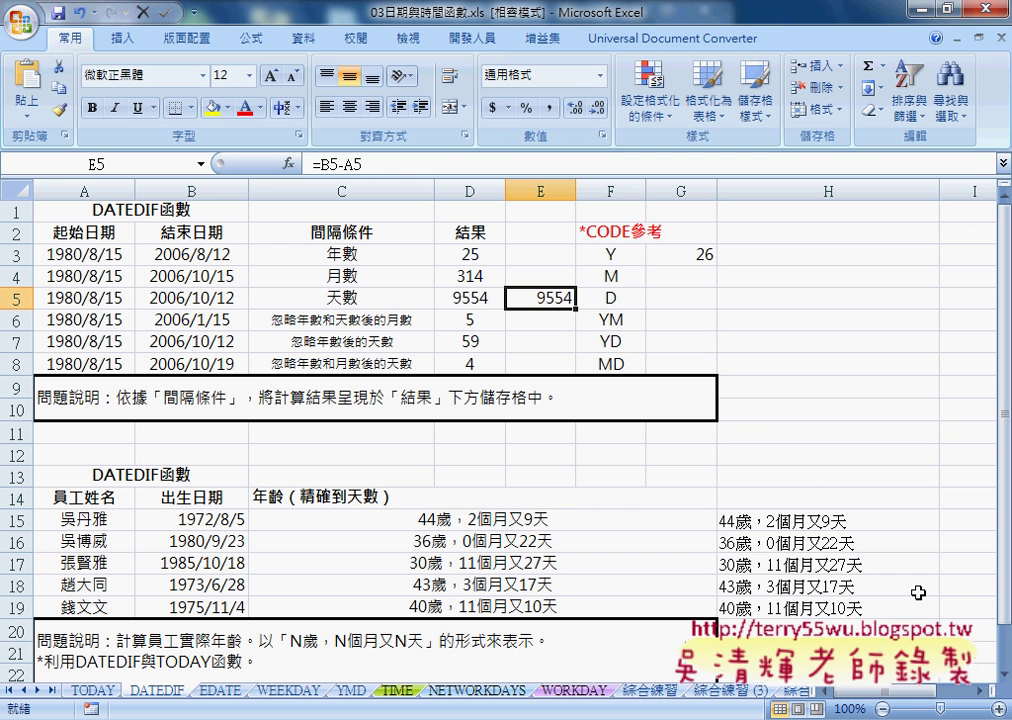
# - Mark row 6 in red ink: strike A6/B6 years, mark months, YM code and result 5
pyautogui.click(467, 322)
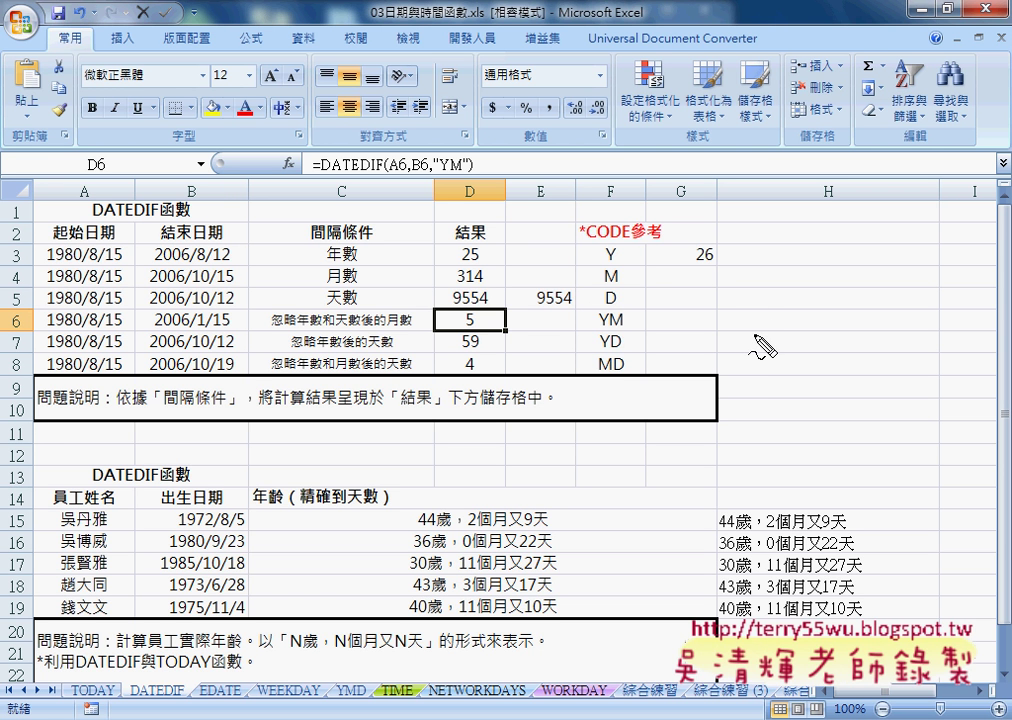
pyautogui.moveTo(42, 324); pyautogui.dragTo(82, 318)
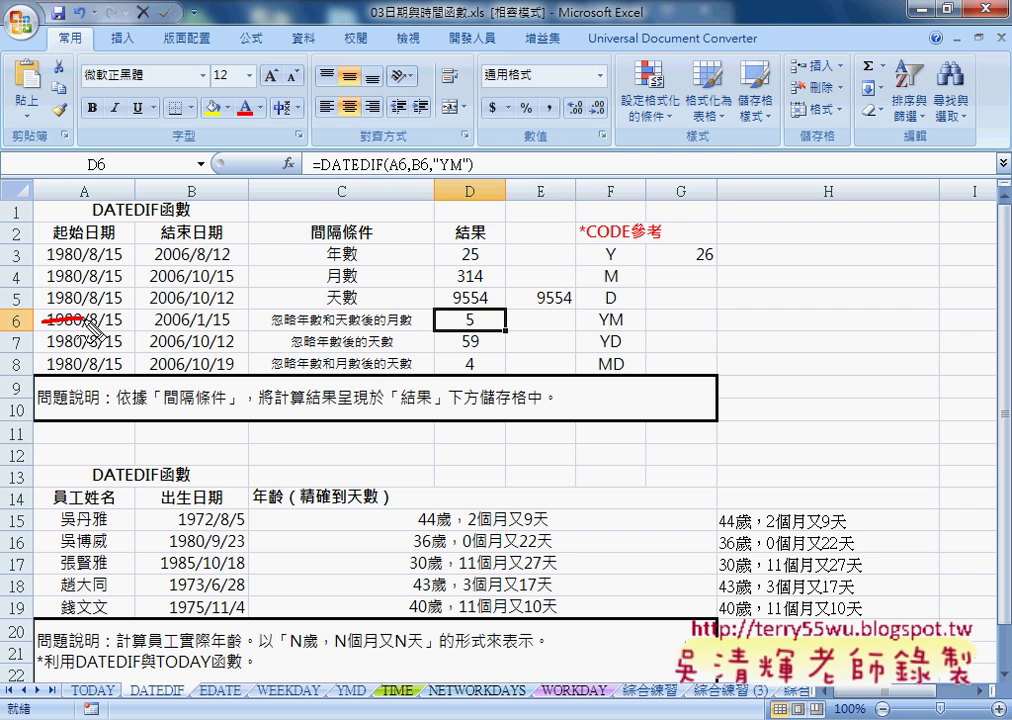
pyautogui.moveTo(152, 323); pyautogui.dragTo(196, 318)
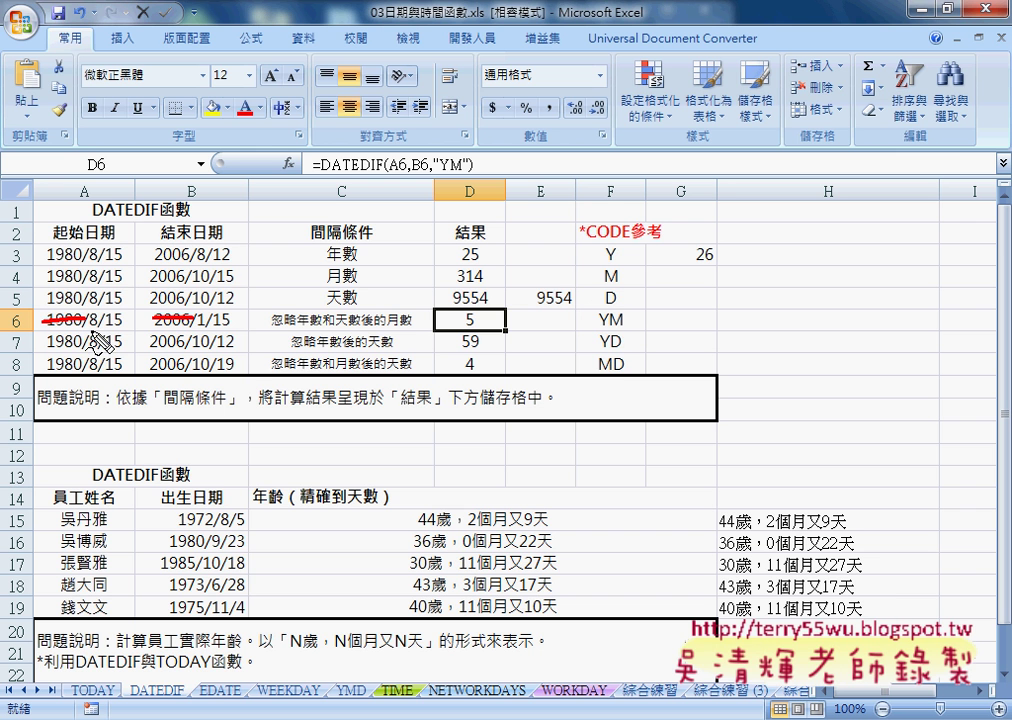
pyautogui.moveTo(89, 327); pyautogui.dragTo(113, 326)
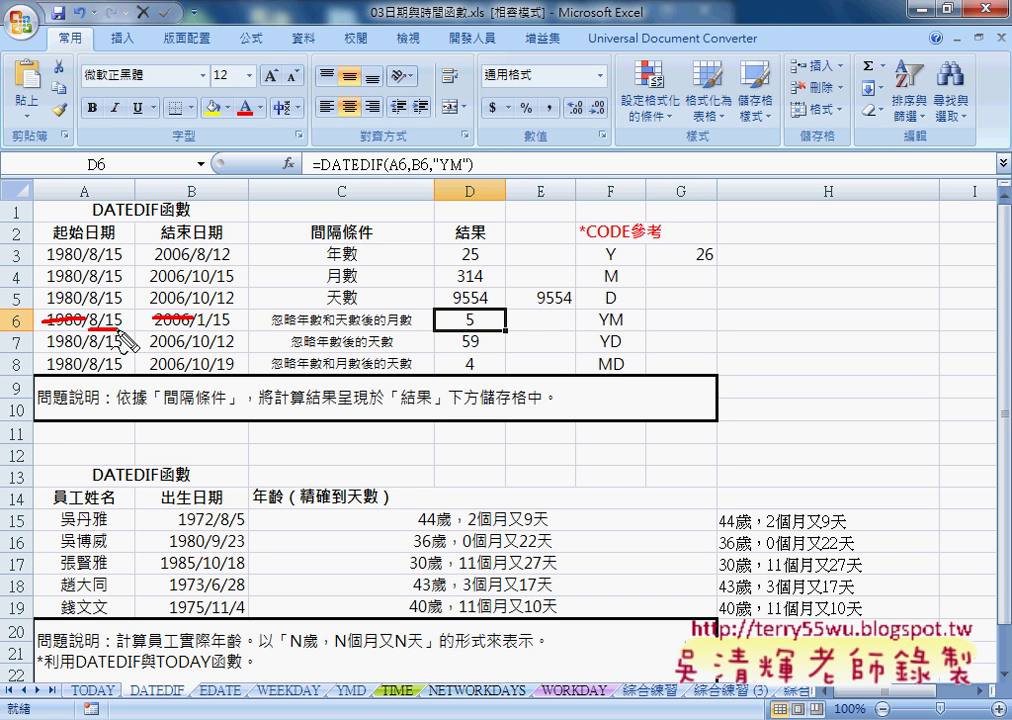
pyautogui.moveTo(198, 328); pyautogui.dragTo(228, 327)
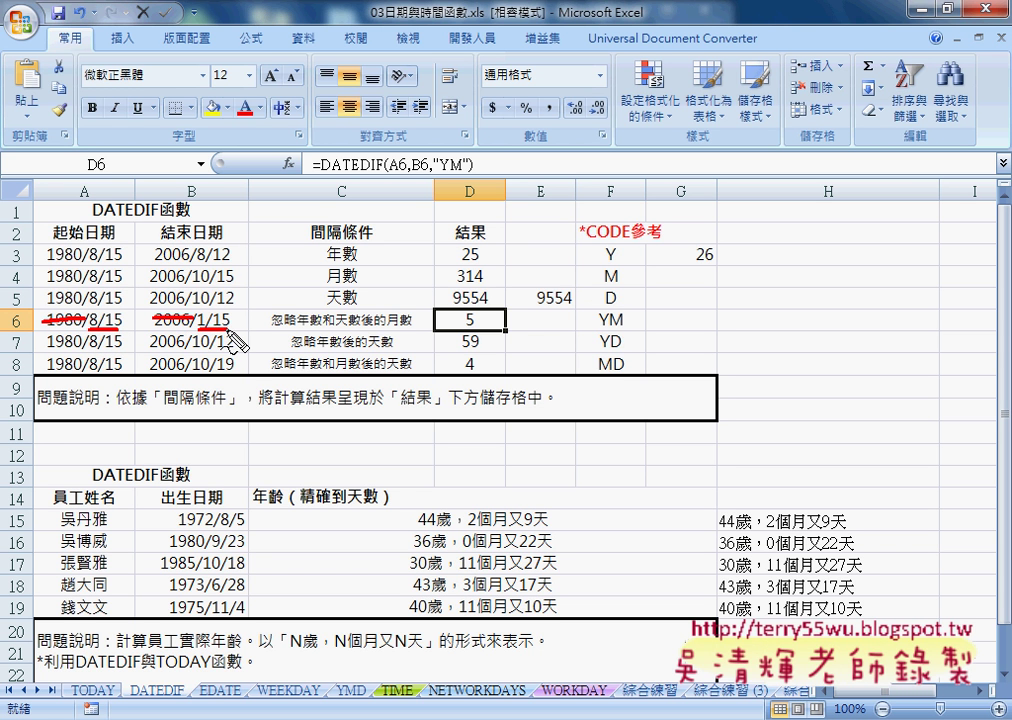
pyautogui.moveTo(606, 326)
pyautogui.mouseDown()
pyautogui.moveTo(623, 325)
pyautogui.moveTo(614, 330)
pyautogui.mouseUp()
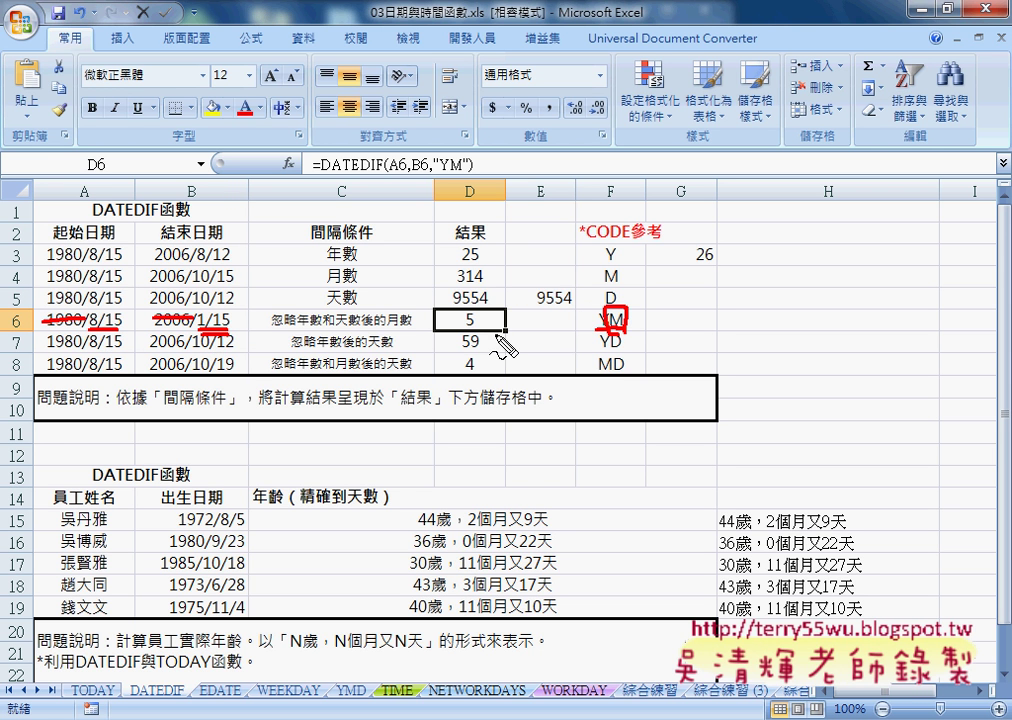
pyautogui.moveTo(464, 312)
pyautogui.mouseDown()
pyautogui.moveTo(463, 328)
pyautogui.moveTo(476, 333)
pyautogui.mouseUp()
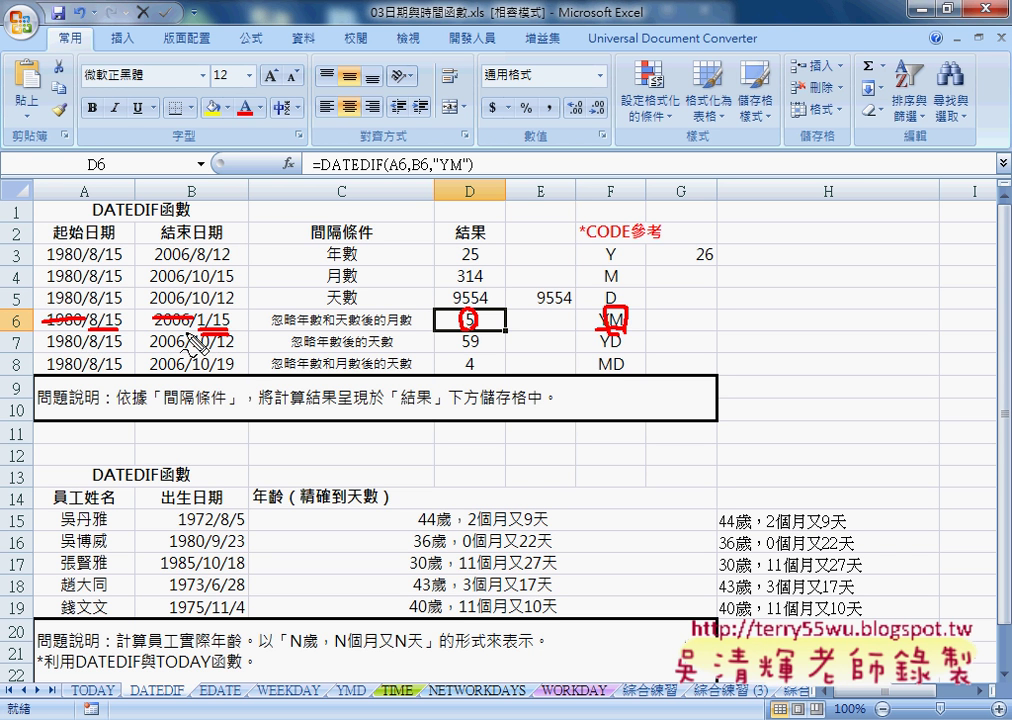
pyautogui.moveTo(212, 309); pyautogui.dragTo(225, 338)
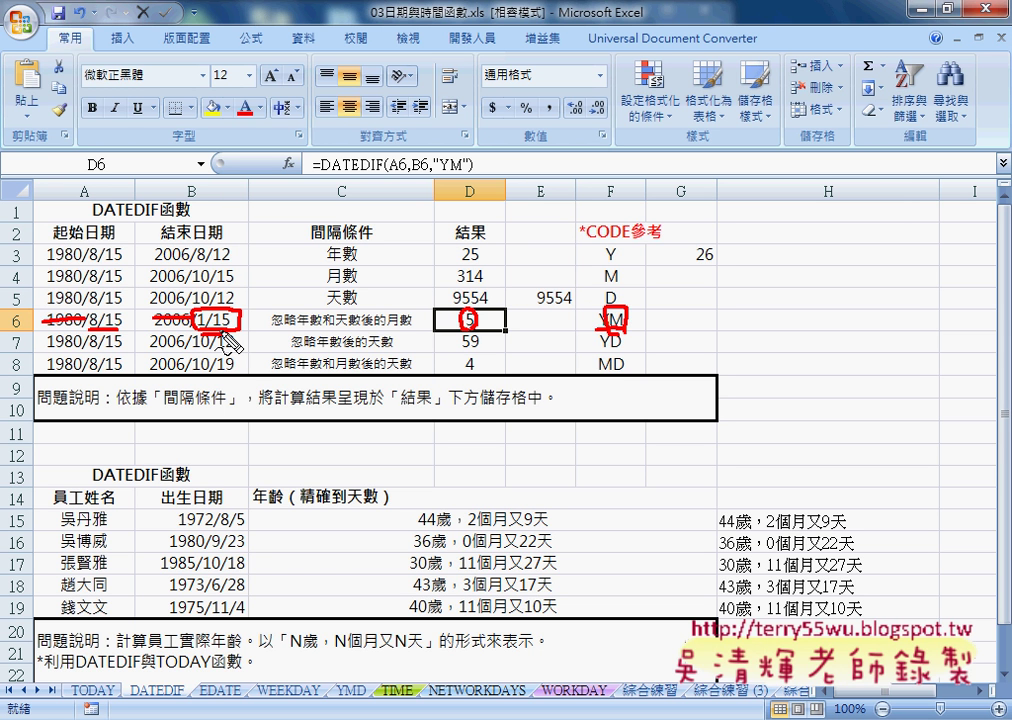
# - Clear the red ink annotations and discard an accidental edit to D6
pyautogui.press('Escape')
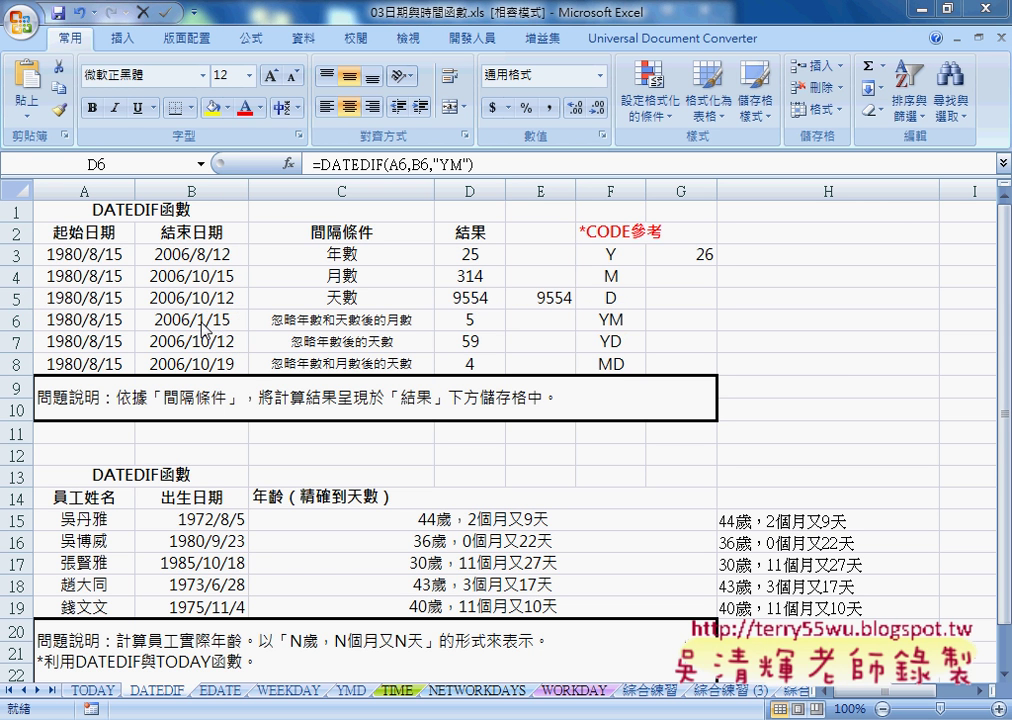
pyautogui.press('F2')
pyautogui.press('Home')
pyautogui.write('=')
pyautogui.click(218, 319)
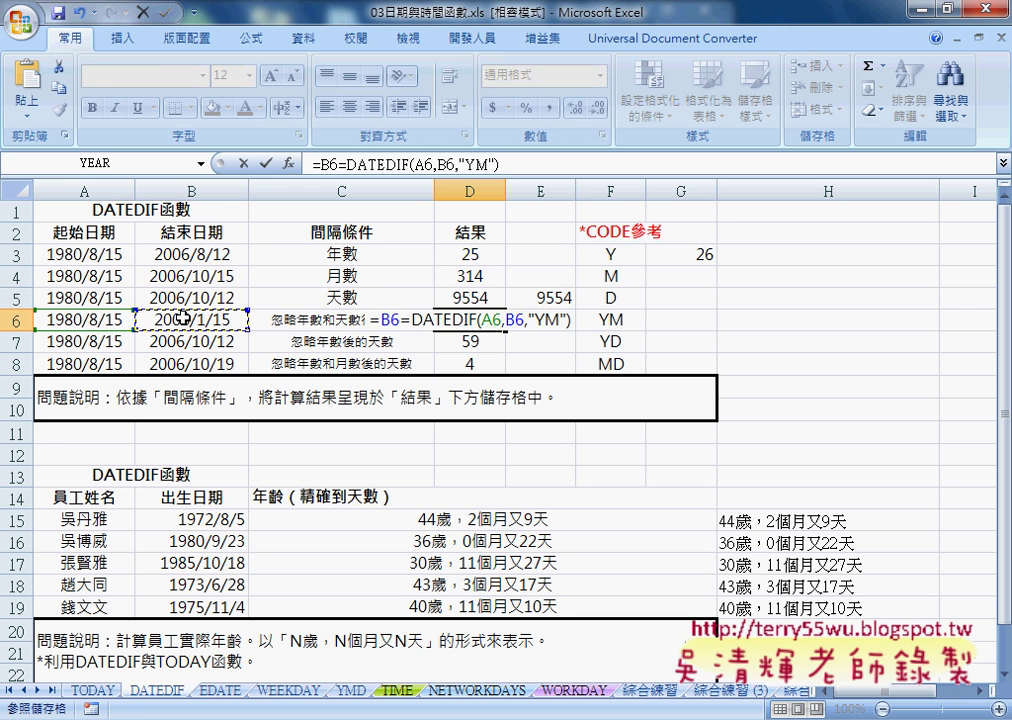
pyautogui.press('Escape')
# - Change B6's end date to 2006/10/15 so D6's YM result becomes 2
pyautogui.click(176, 318)
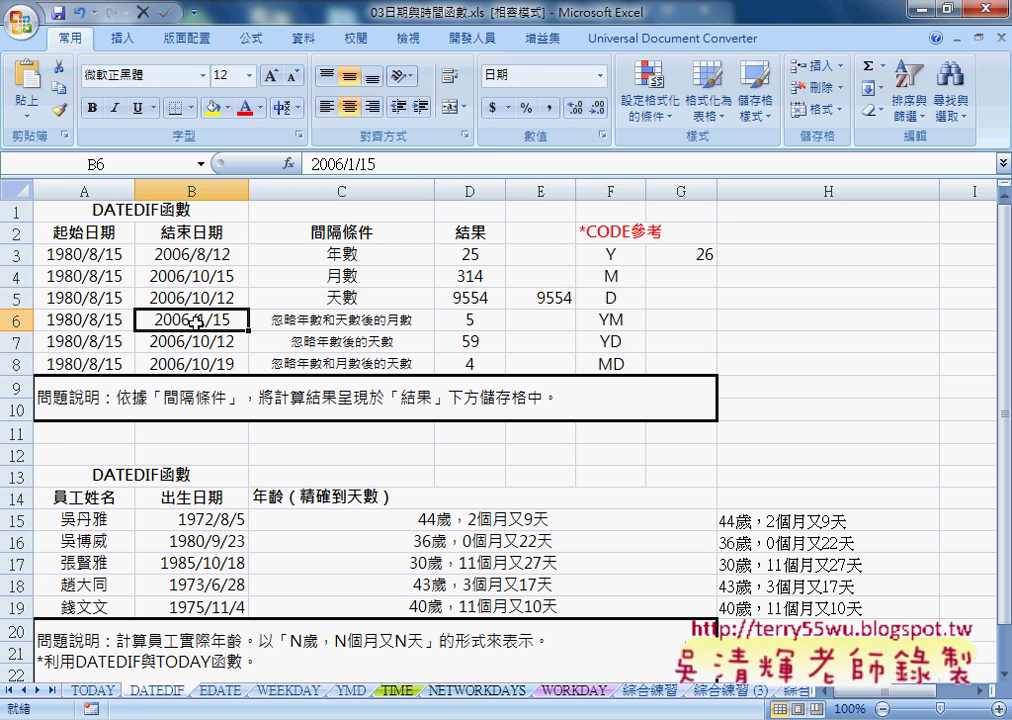
pyautogui.press('F2')
pyautogui.press('Left')
pyautogui.press('Left')
pyautogui.press('Left')
pyautogui.write('0')
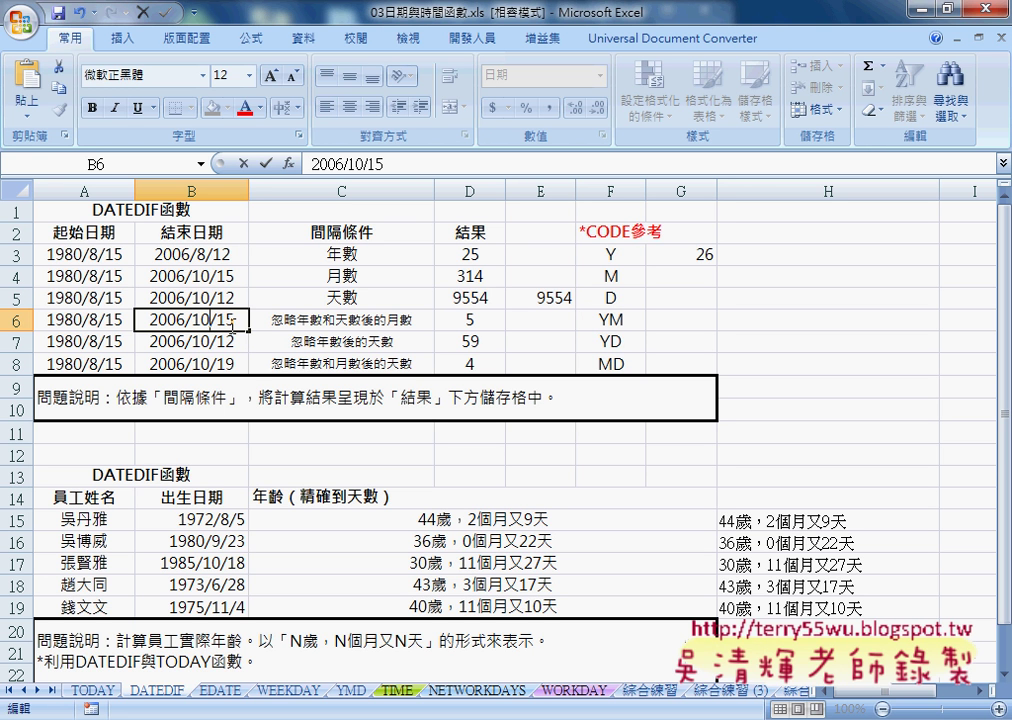
pyautogui.press('Return')
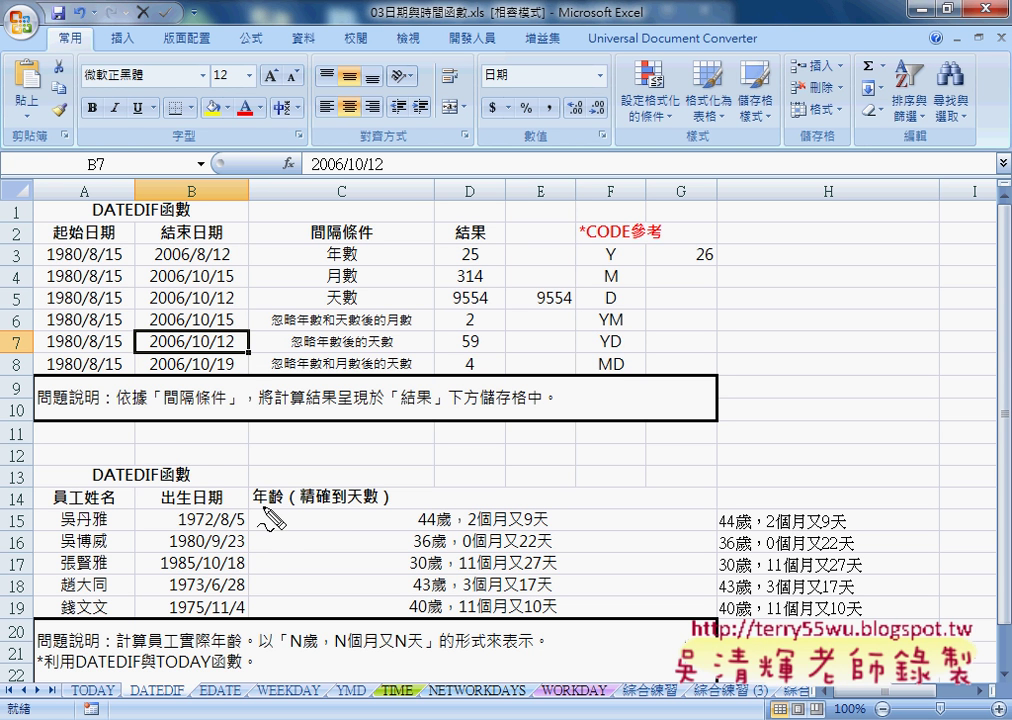
pyautogui.moveTo(255, 506); pyautogui.dragTo(374, 502)
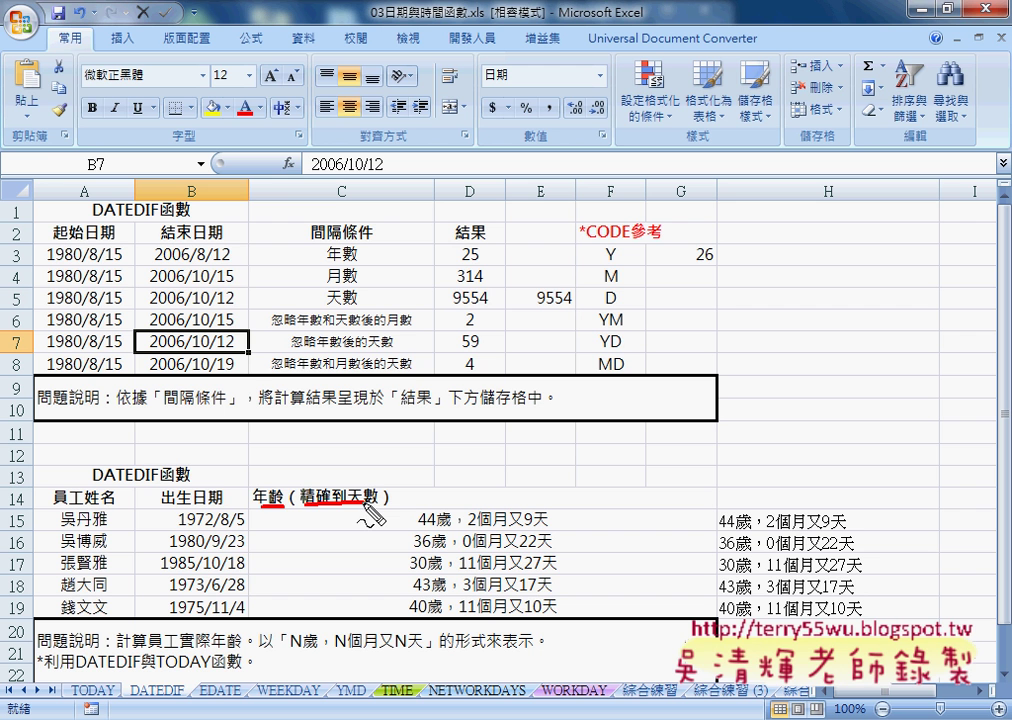
pyautogui.moveTo(606, 263); pyautogui.dragTo(628, 263)
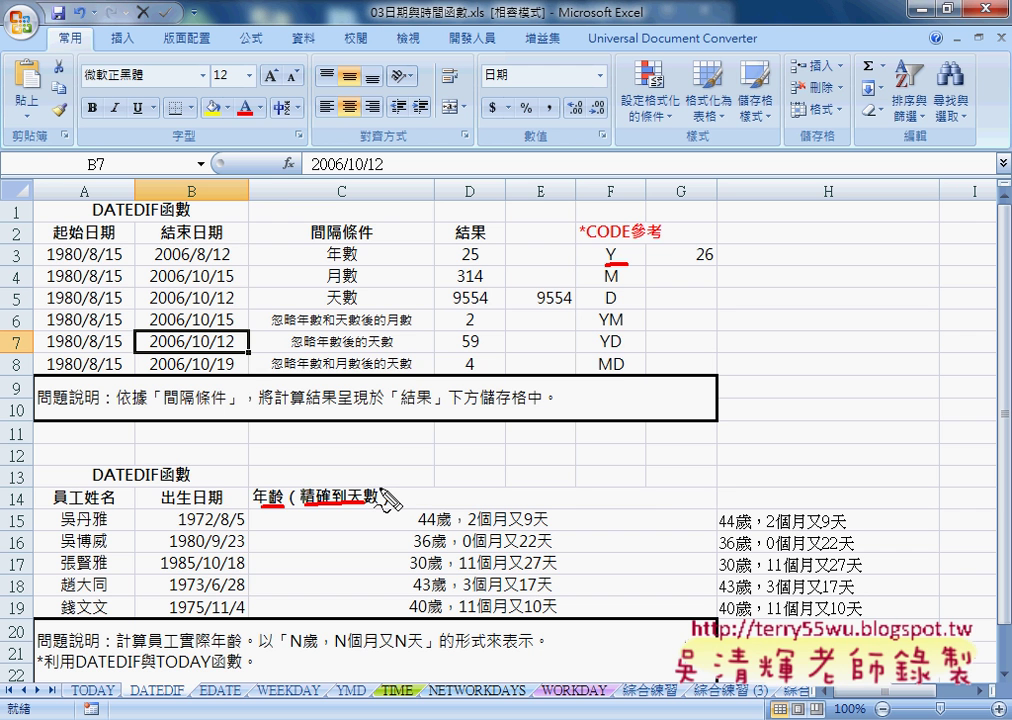
pyautogui.moveTo(612, 300); pyautogui.dragTo(625, 328)
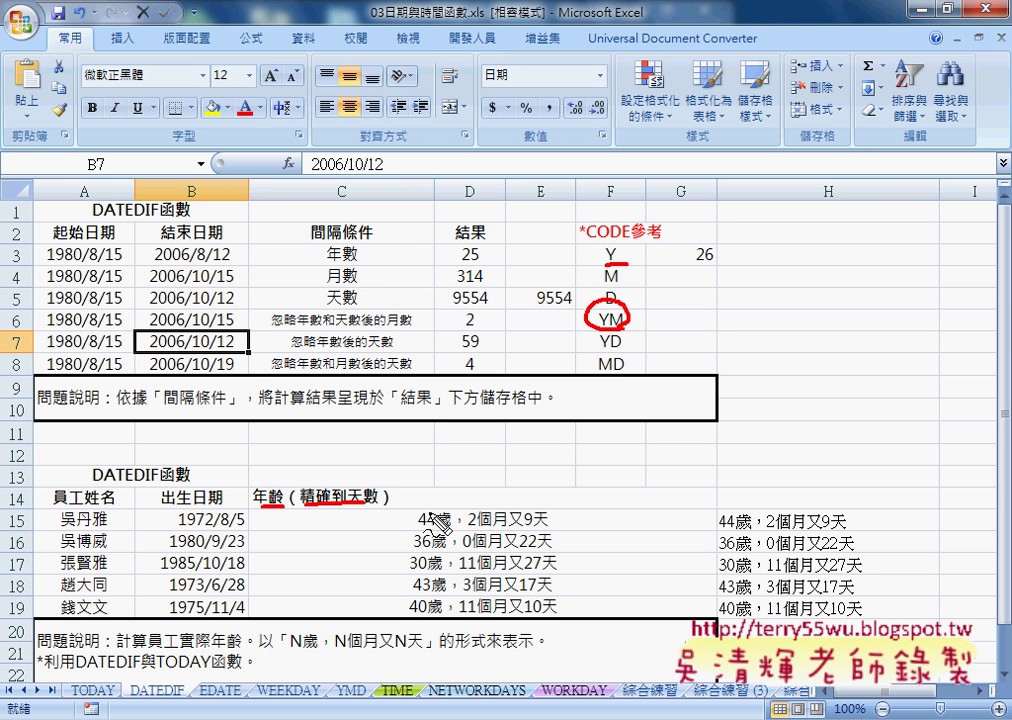
pyautogui.moveTo(418, 528); pyautogui.dragTo(553, 524)
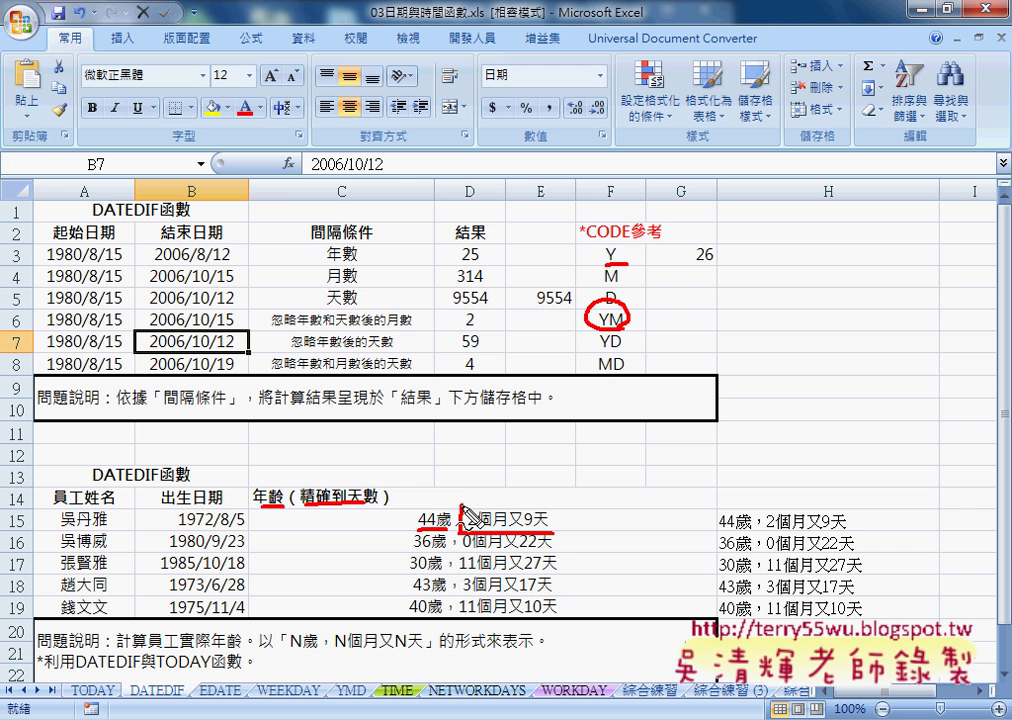
pyautogui.moveTo(461, 530); pyautogui.dragTo(511, 531)
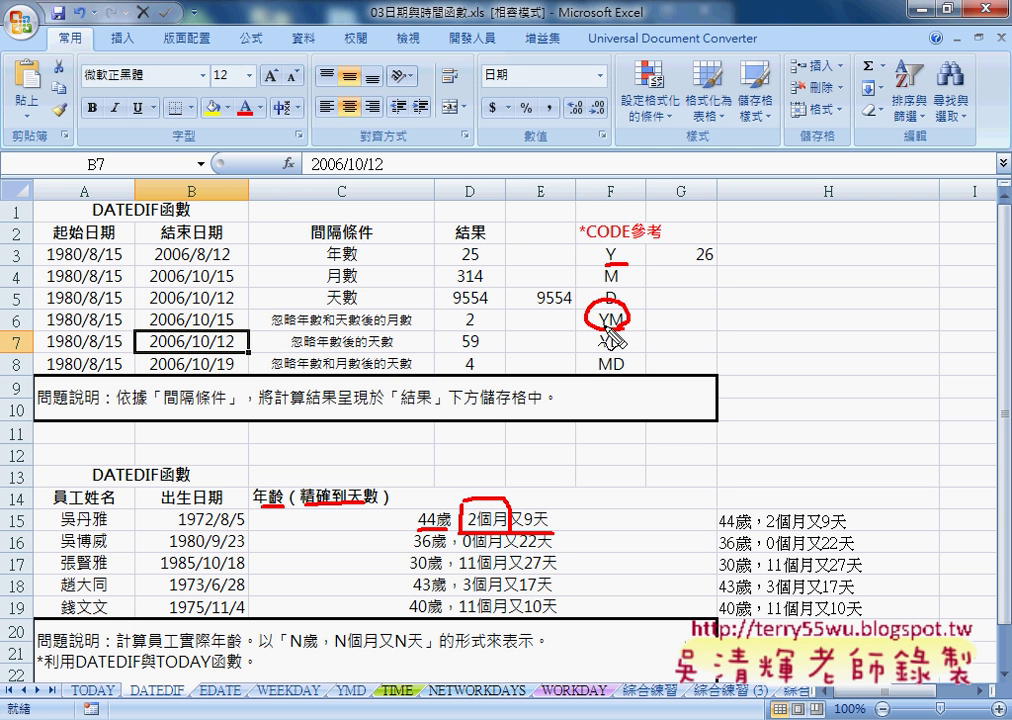
pyautogui.press('Escape')
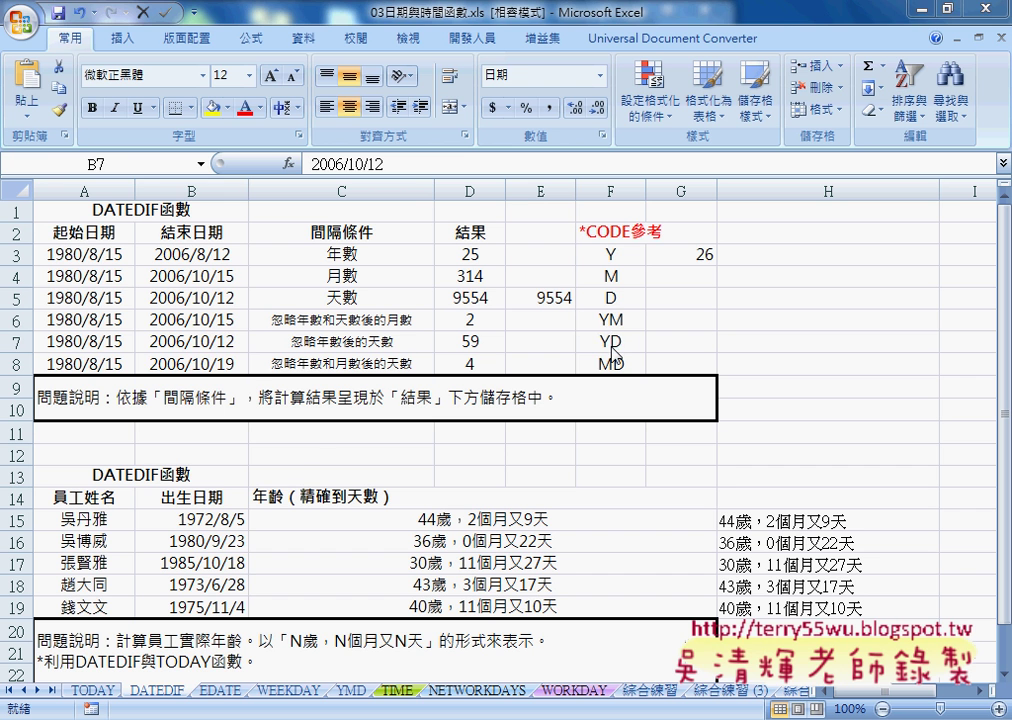
pyautogui.click(630, 341)
pyautogui.click(627, 320)
pyautogui.click(627, 341)
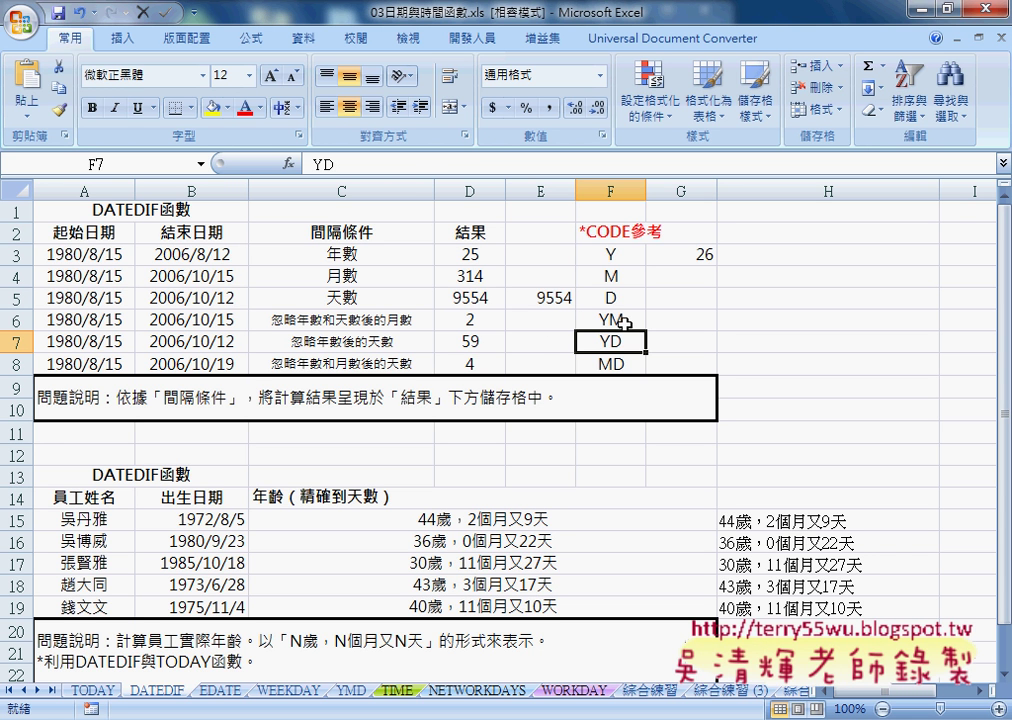
pyautogui.click(469, 341)
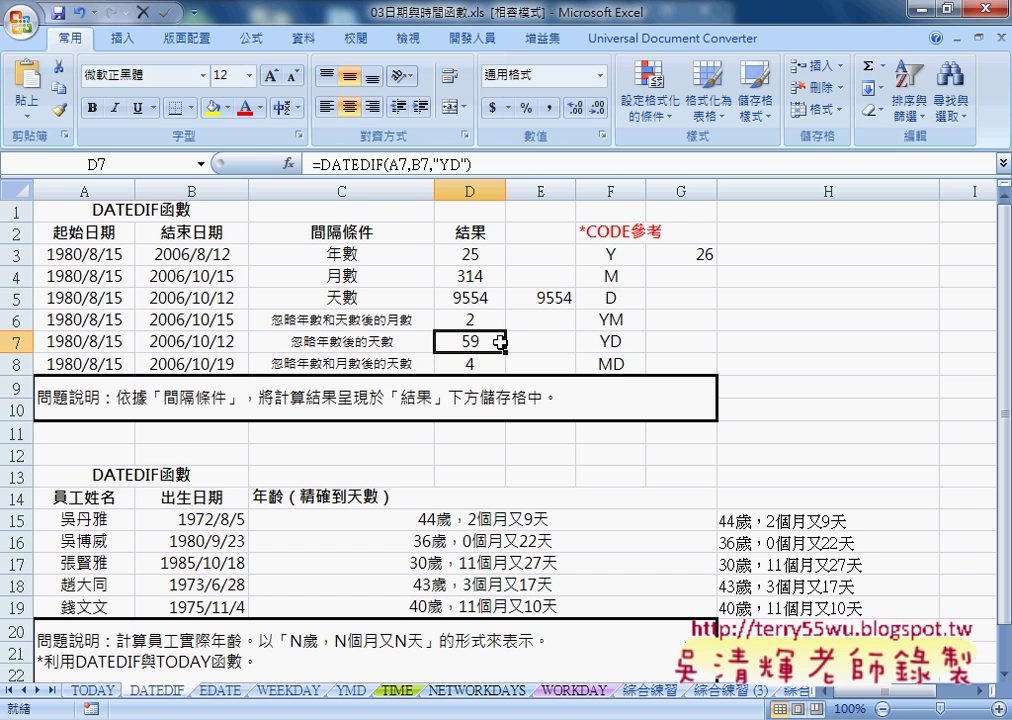
pyautogui.doubleClick(211, 342)
pyautogui.doubleClick(204, 342)
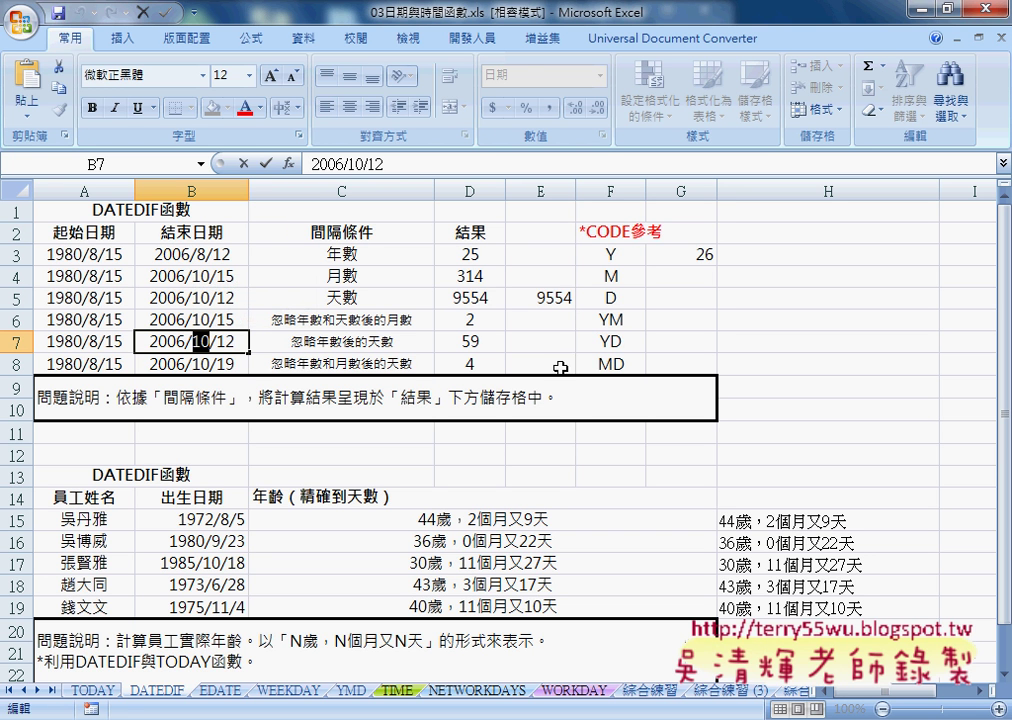
pyautogui.click(610, 364)
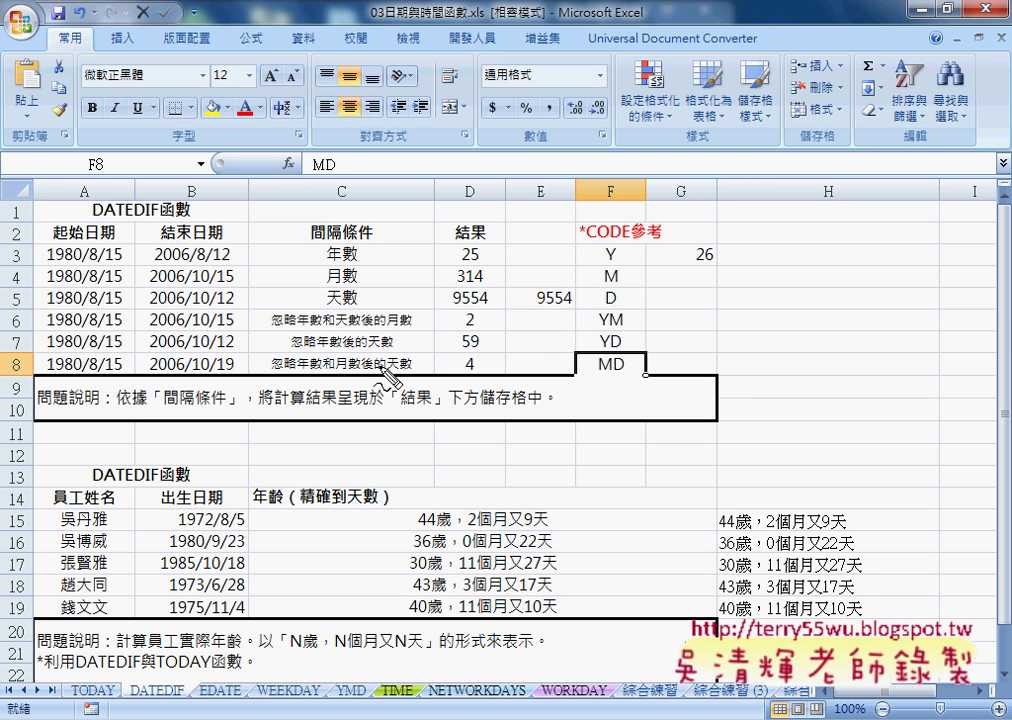
pyautogui.moveTo(38, 368); pyautogui.dragTo(229, 364)
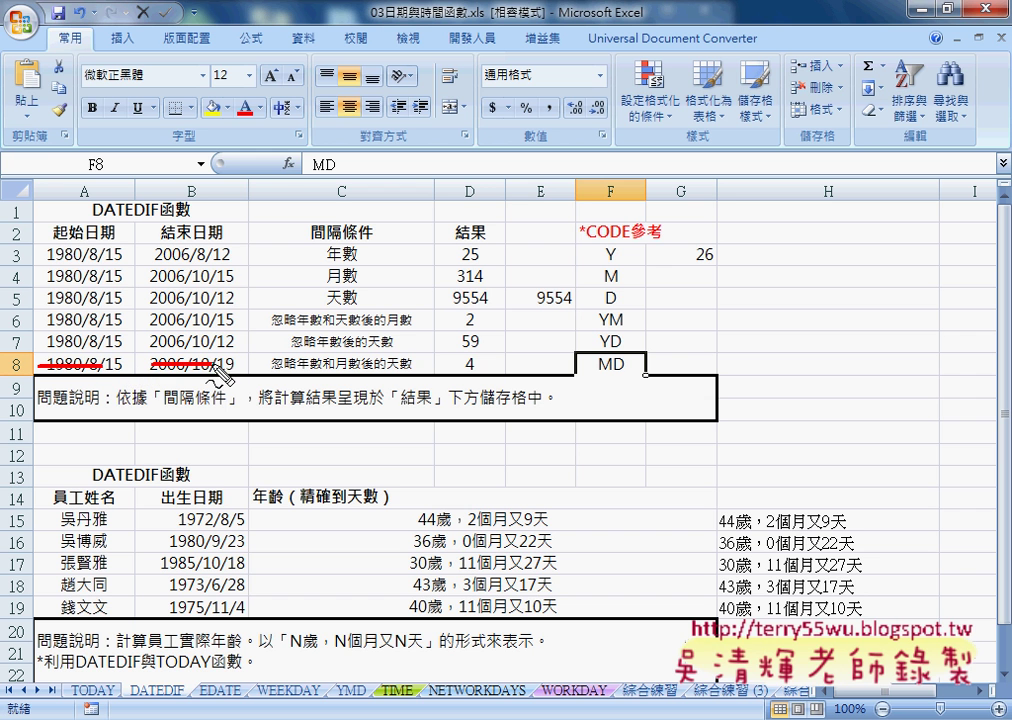
pyautogui.moveTo(120, 357); pyautogui.dragTo(120, 355)
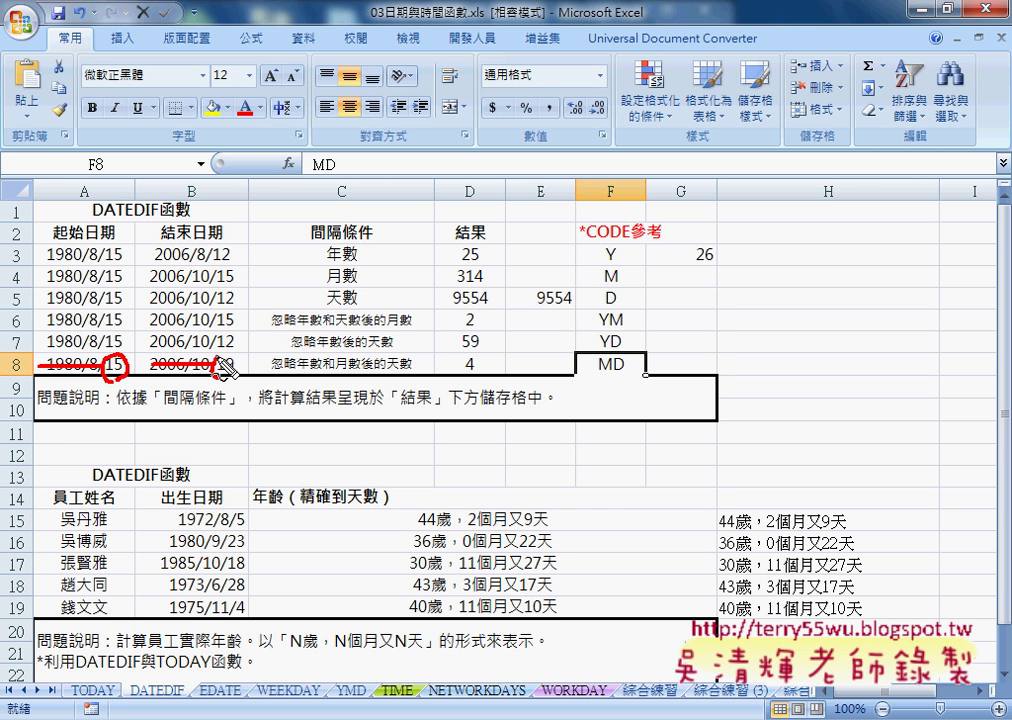
pyautogui.moveTo(236, 353); pyautogui.dragTo(240, 356)
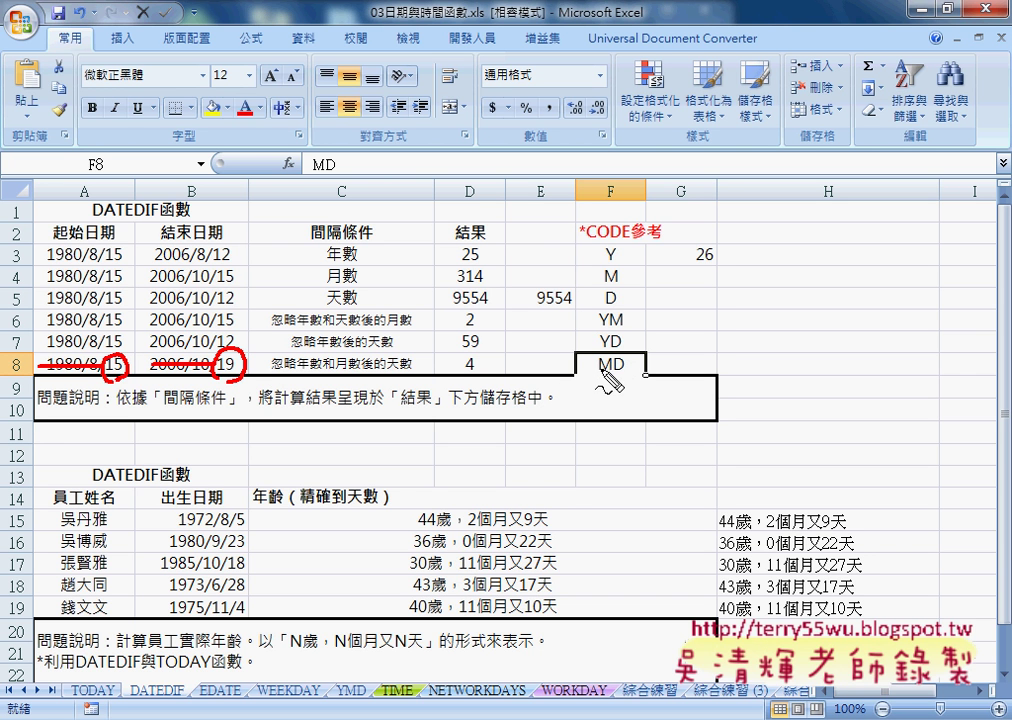
pyautogui.moveTo(588, 356); pyautogui.dragTo(635, 388)
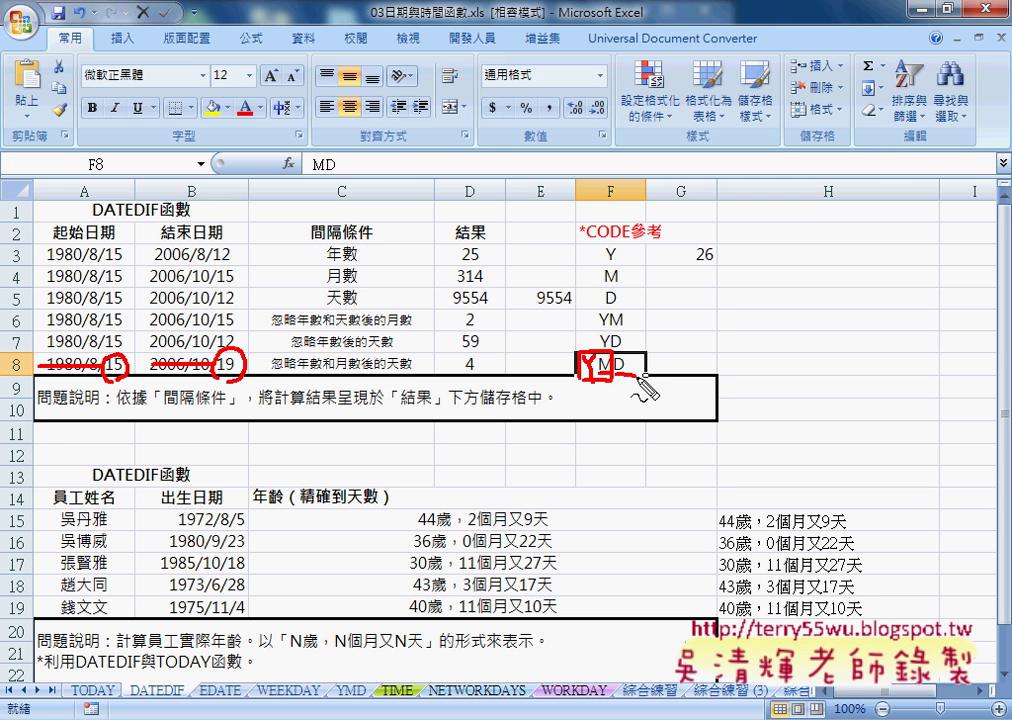
pyautogui.press('Escape')
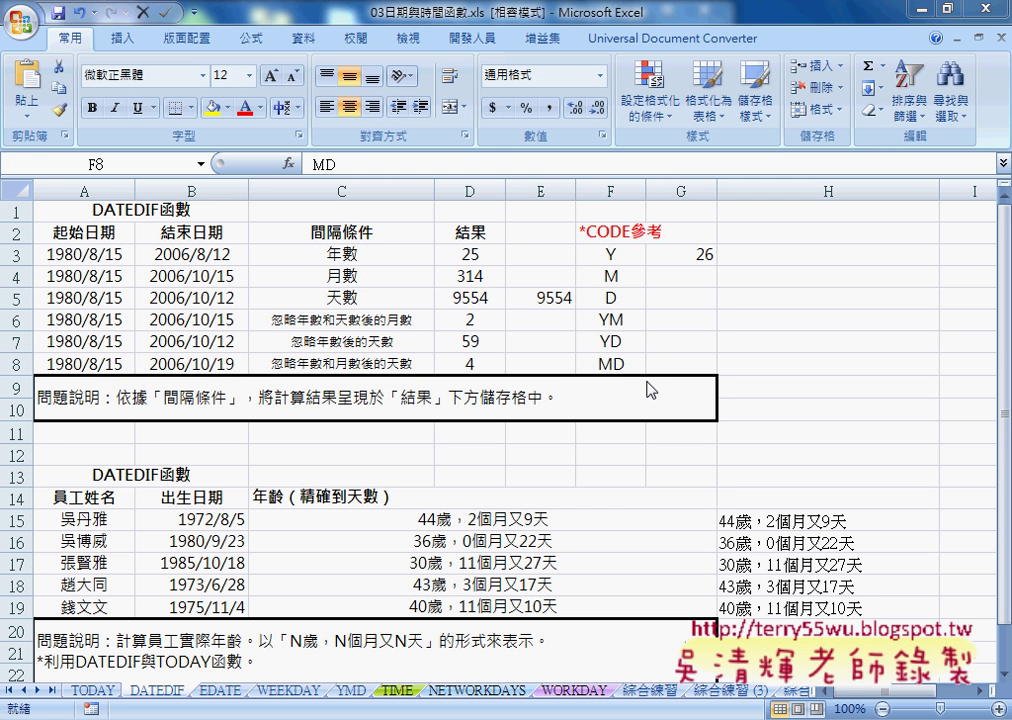
# - Change B8's end date day from 19 to 5, so D8's MD result shows 21
pyautogui.click(470, 363)
pyautogui.doubleClick(226, 363)
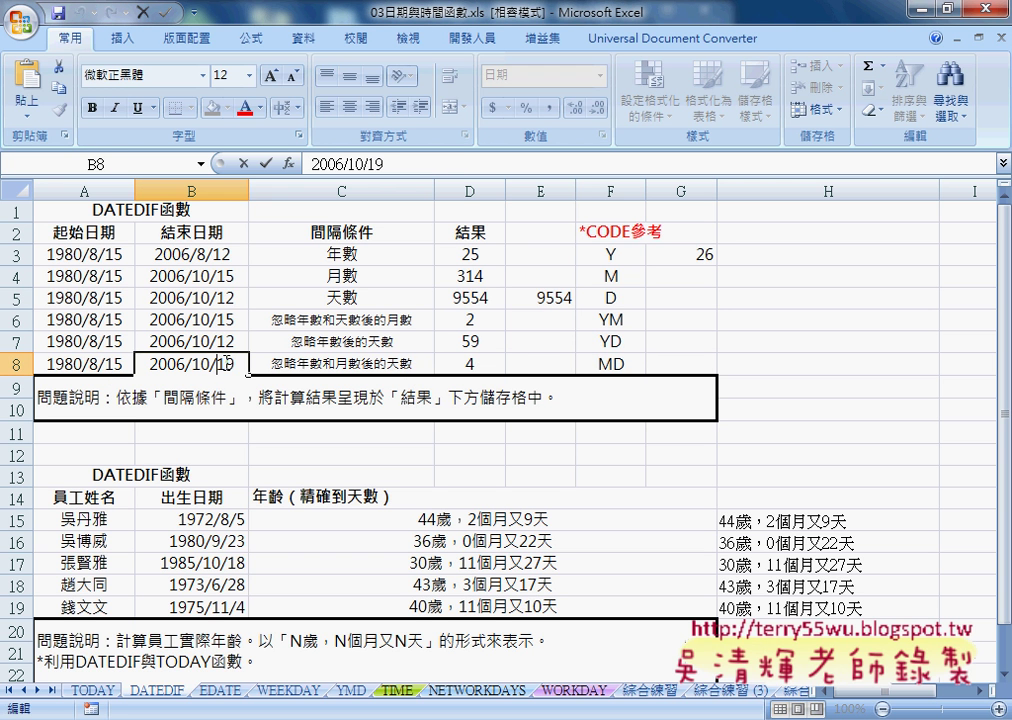
pyautogui.moveTo(216, 363); pyautogui.dragTo(236, 363)
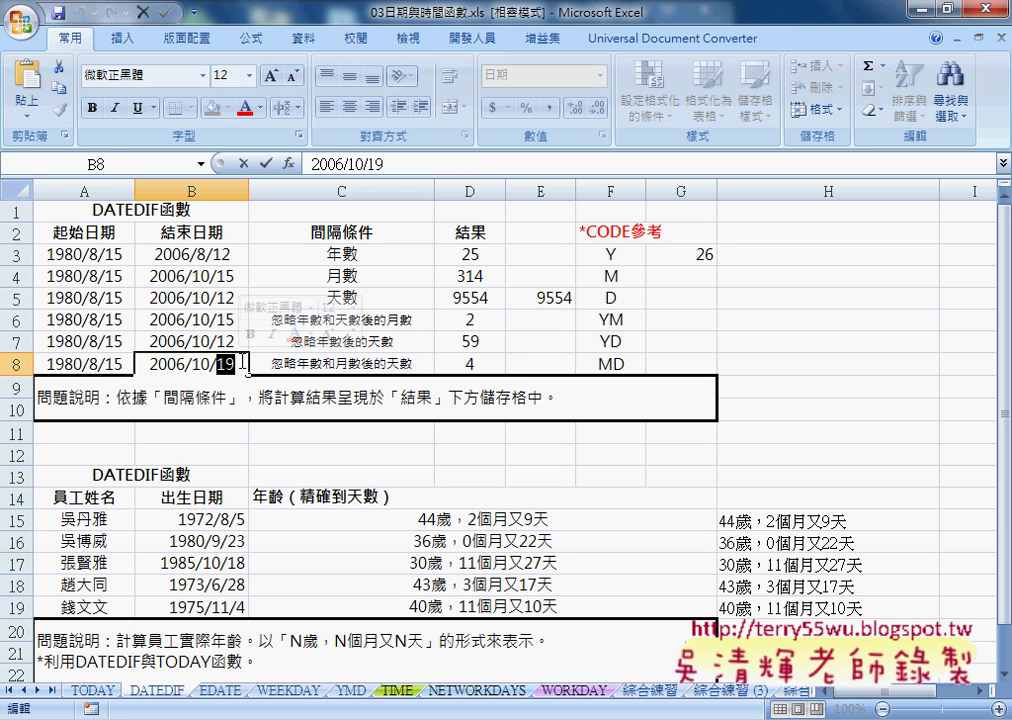
pyautogui.write('5')
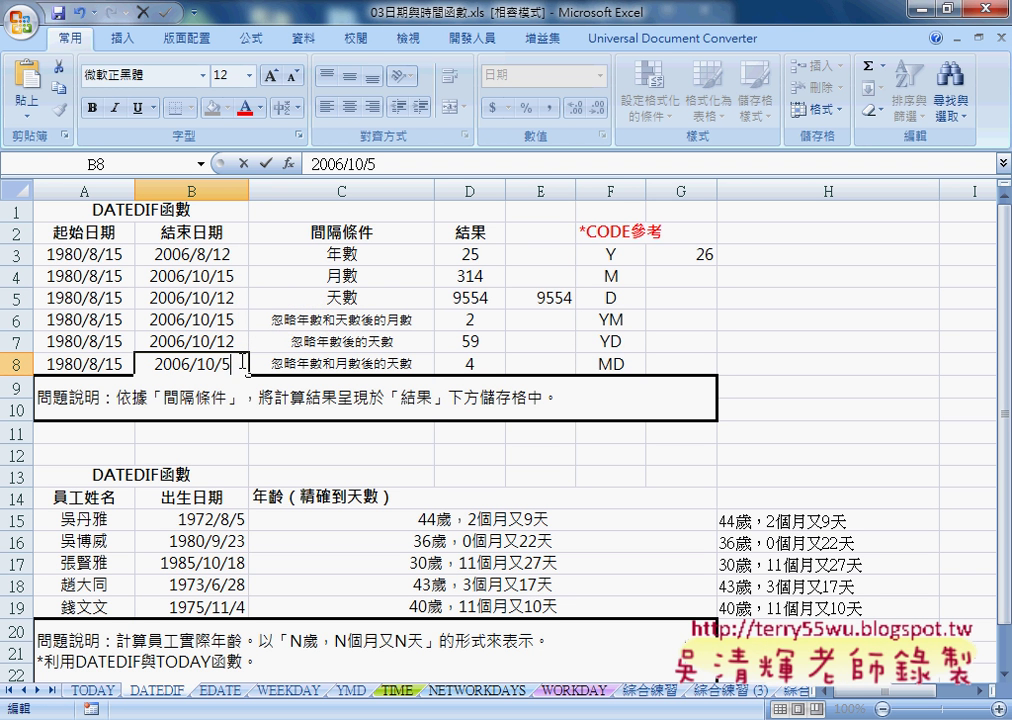
pyautogui.press('Return')
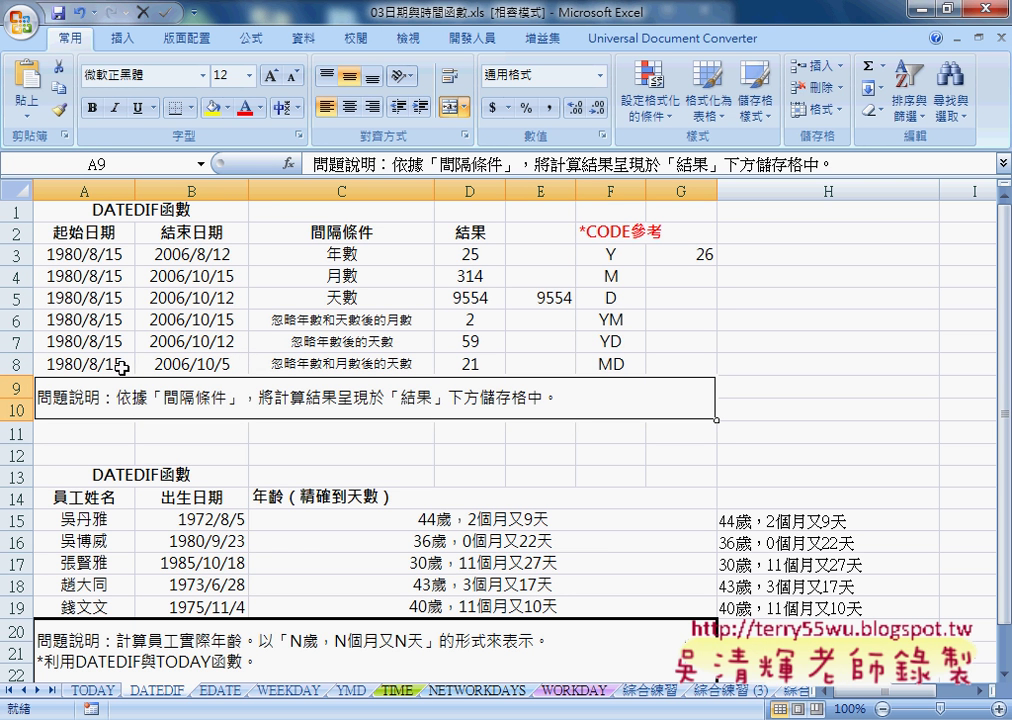
pyautogui.click(477, 365)
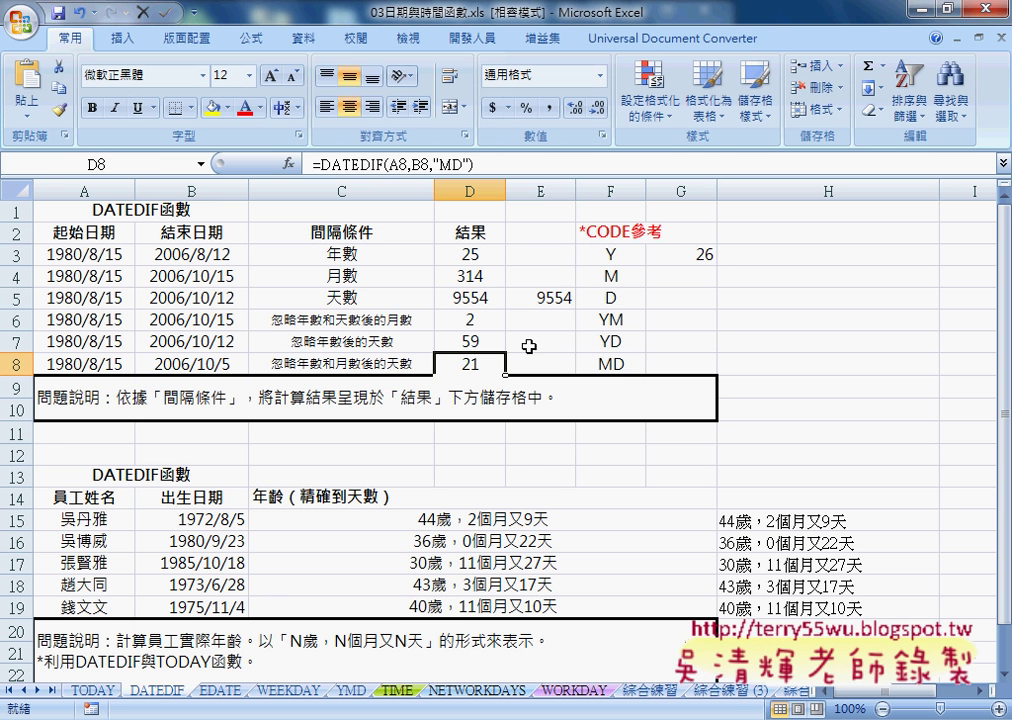
# - Select C15:H19 and delete the old age results
pyautogui.moveTo(515, 519); pyautogui.dragTo(792, 600)
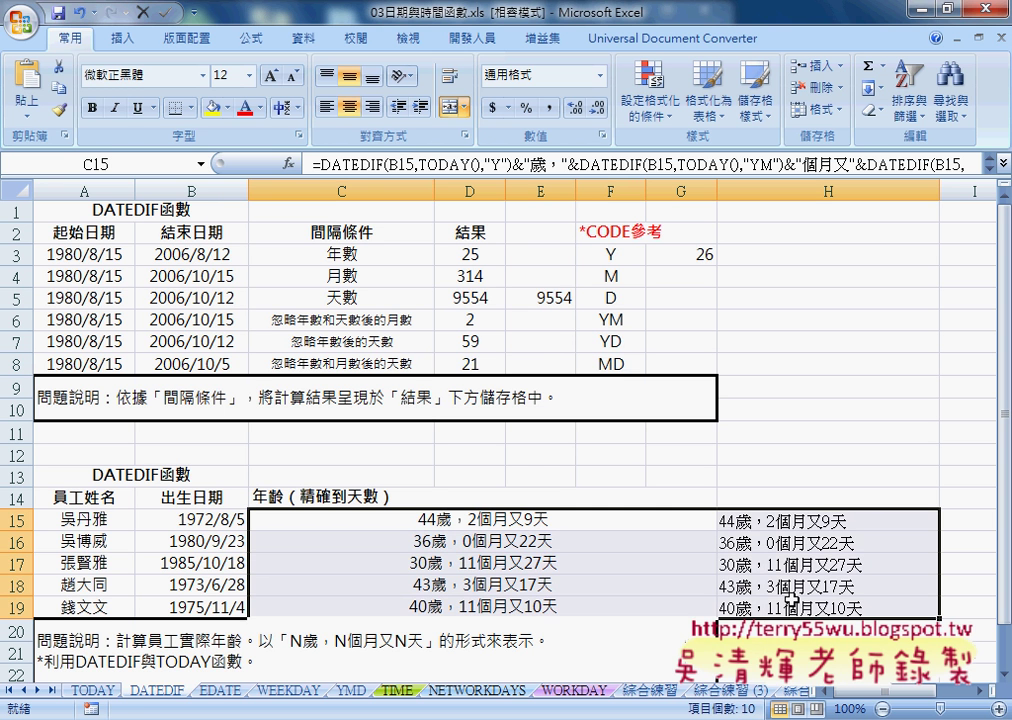
pyautogui.press('Delete')
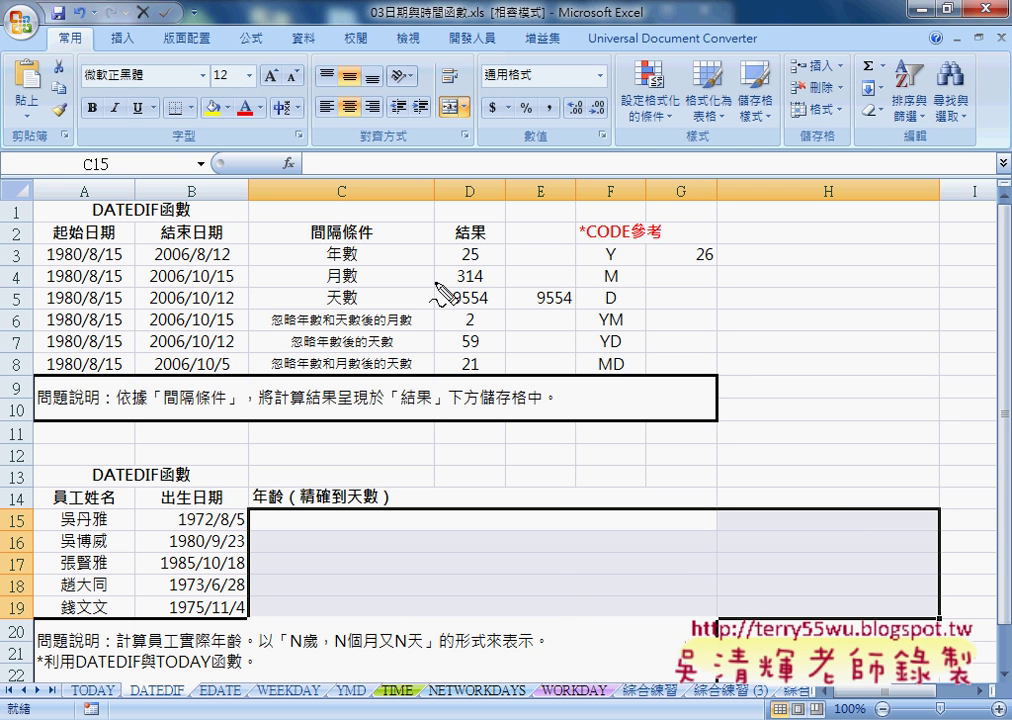
pyautogui.moveTo(152, 219); pyautogui.dragTo(93, 219)
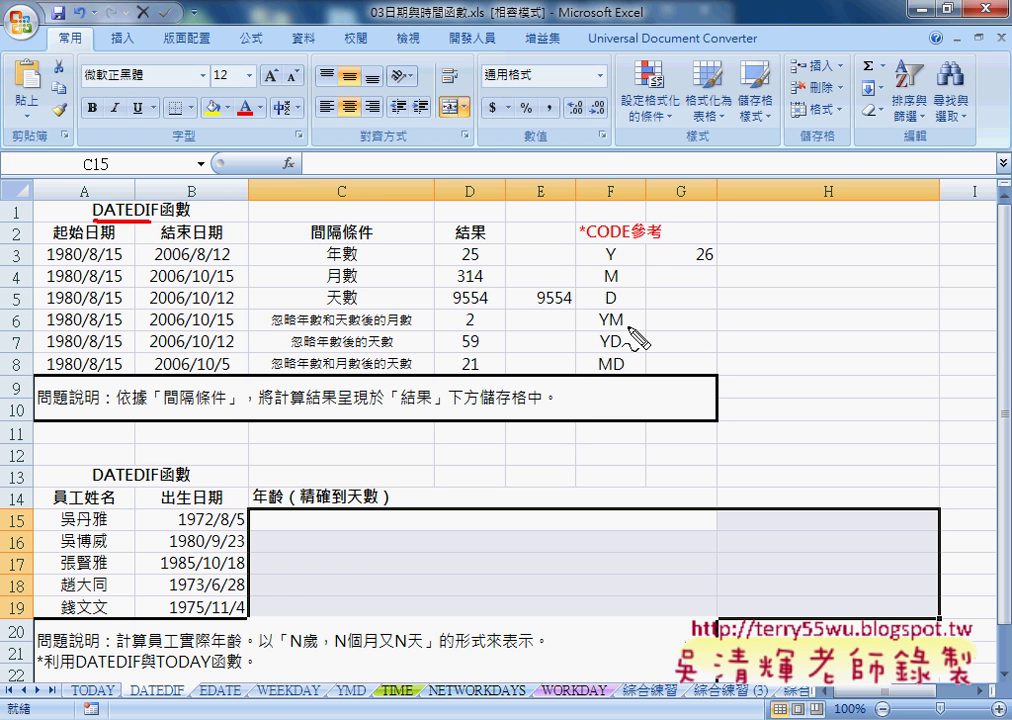
pyautogui.moveTo(595, 371)
pyautogui.mouseDown()
pyautogui.moveTo(586, 225)
pyautogui.moveTo(598, 372)
pyautogui.mouseUp()
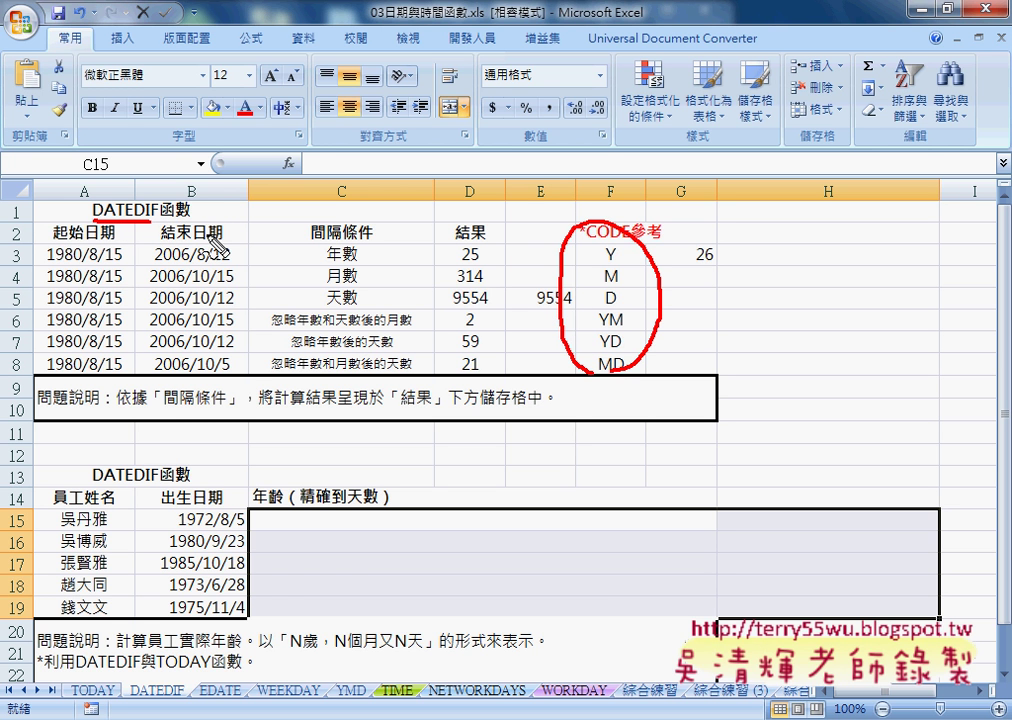
pyautogui.moveTo(124, 232)
pyautogui.mouseDown()
pyautogui.moveTo(322, 505)
pyautogui.moveTo(372, 515)
pyautogui.mouseUp()
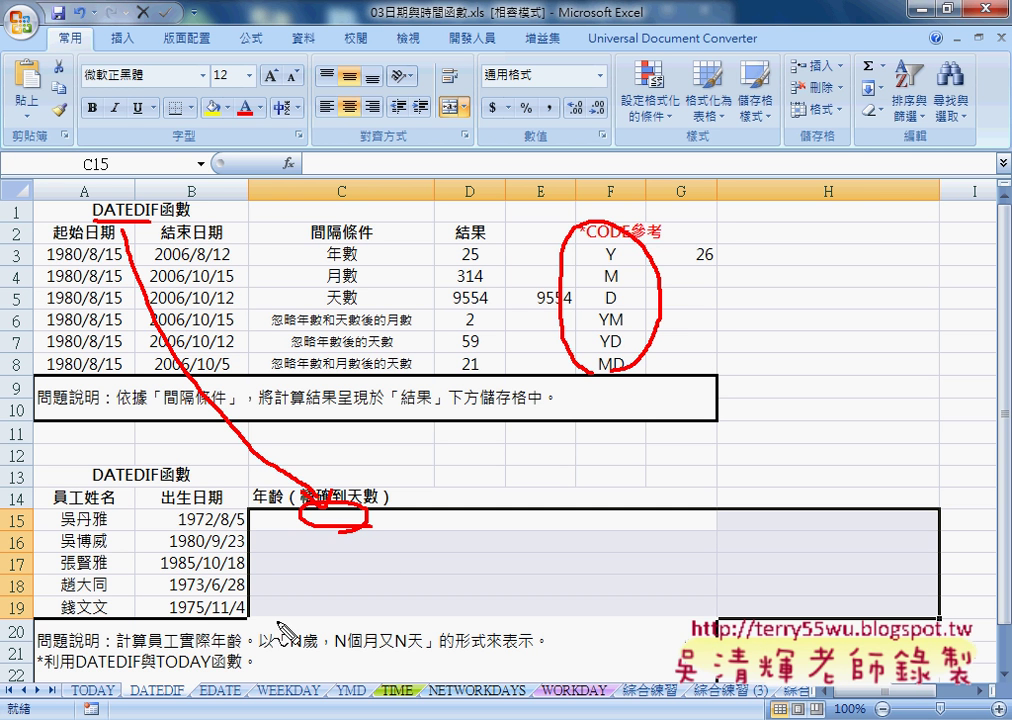
pyautogui.moveTo(288, 652); pyautogui.dragTo(420, 653)
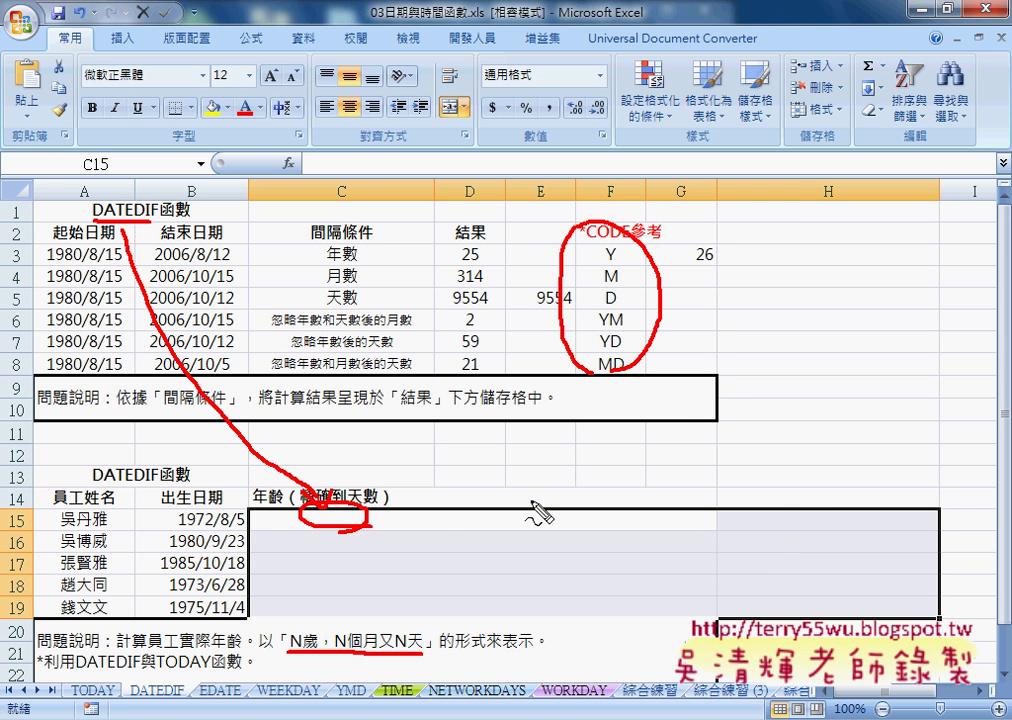
pyautogui.moveTo(531, 500)
pyautogui.mouseDown()
pyautogui.moveTo(722, 442)
pyautogui.moveTo(822, 532)
pyautogui.mouseUp()
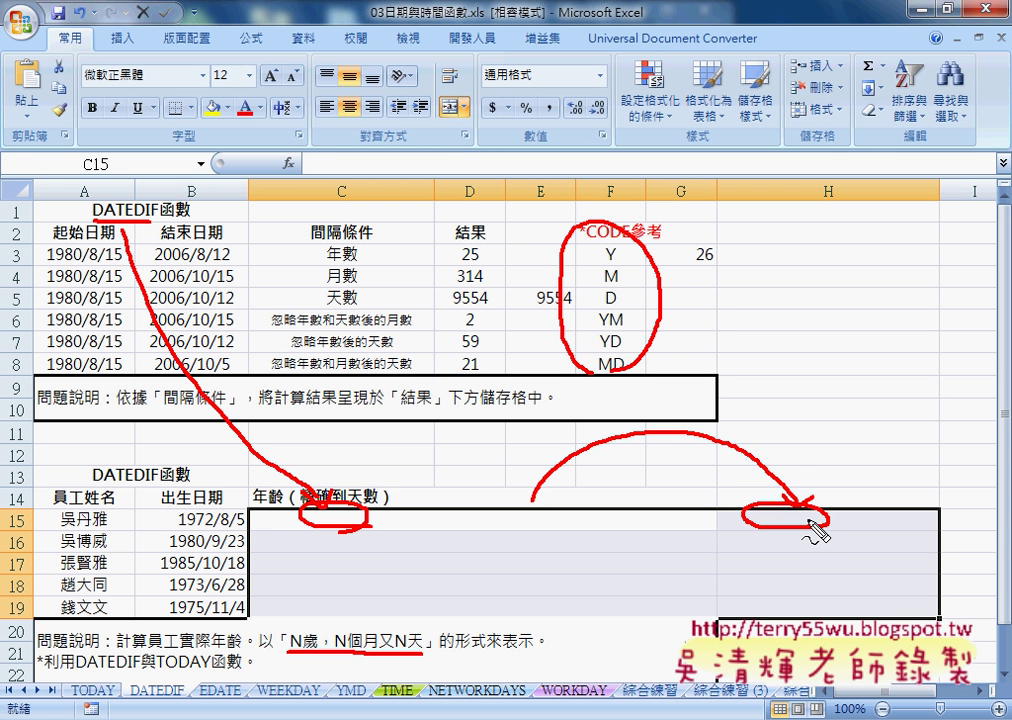